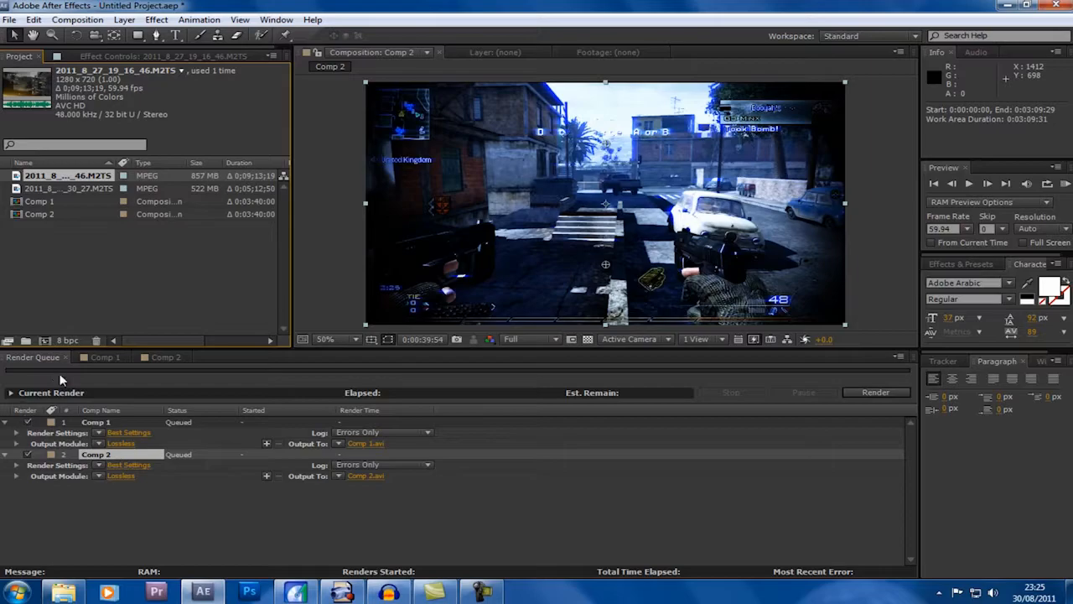
# Step: Review Comp 1 and Comp 2, scrubbing through Comp 1's footage around its Twixtor Speed keyframes
pyautogui.click(105, 357)
pyautogui.click(165, 357)
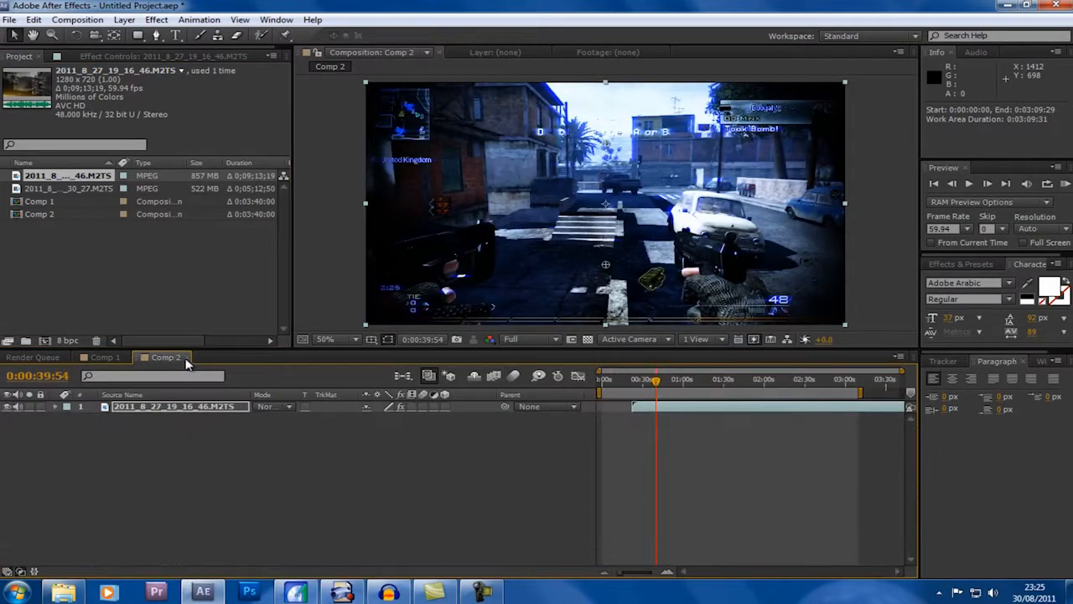
pyautogui.click(102, 357)
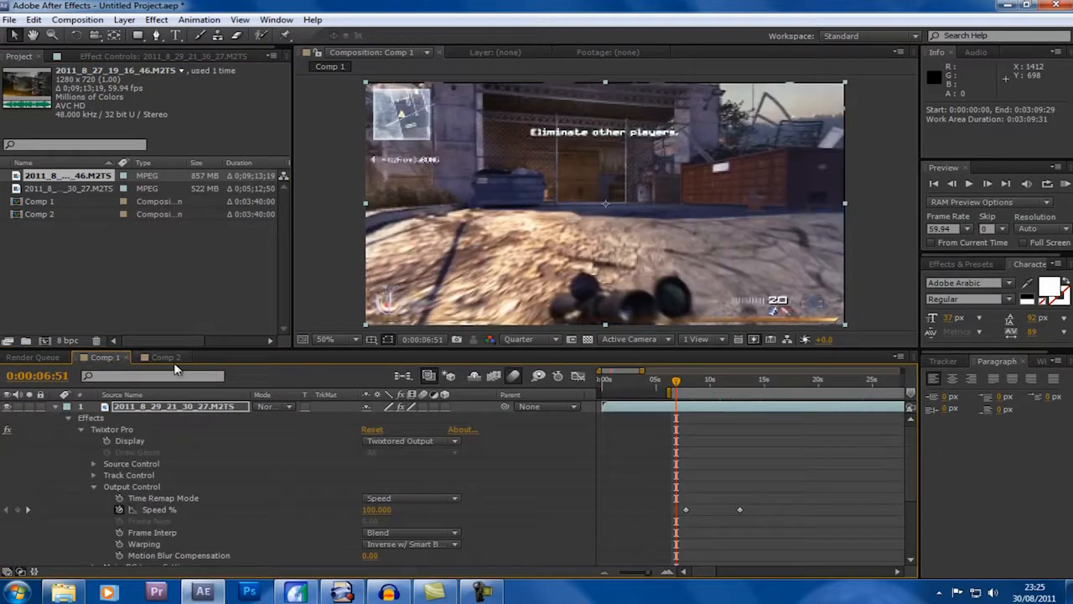
pyautogui.click(707, 383)
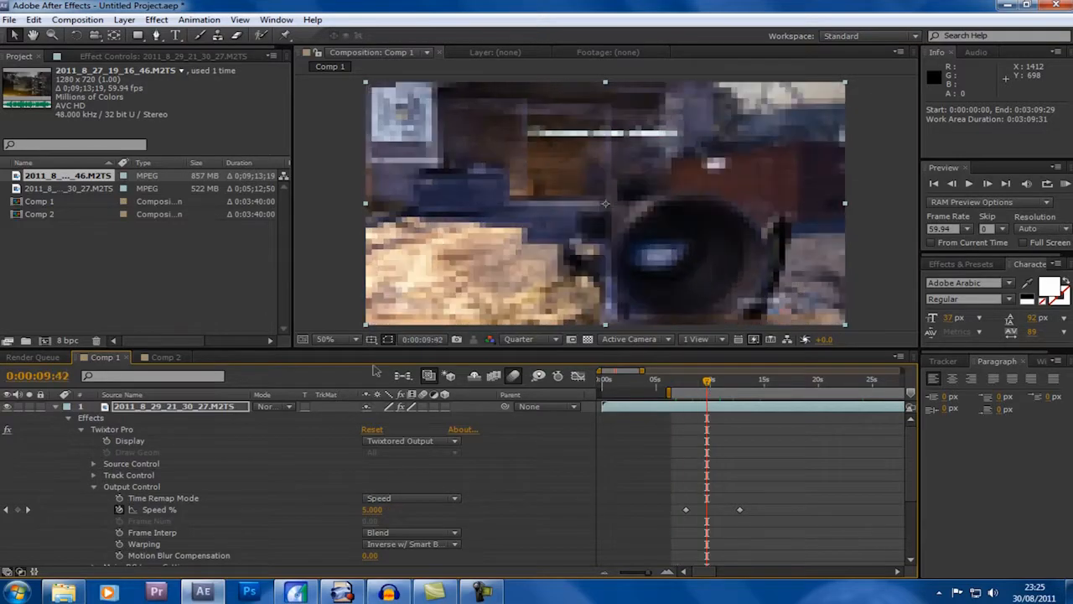
pyautogui.click(165, 357)
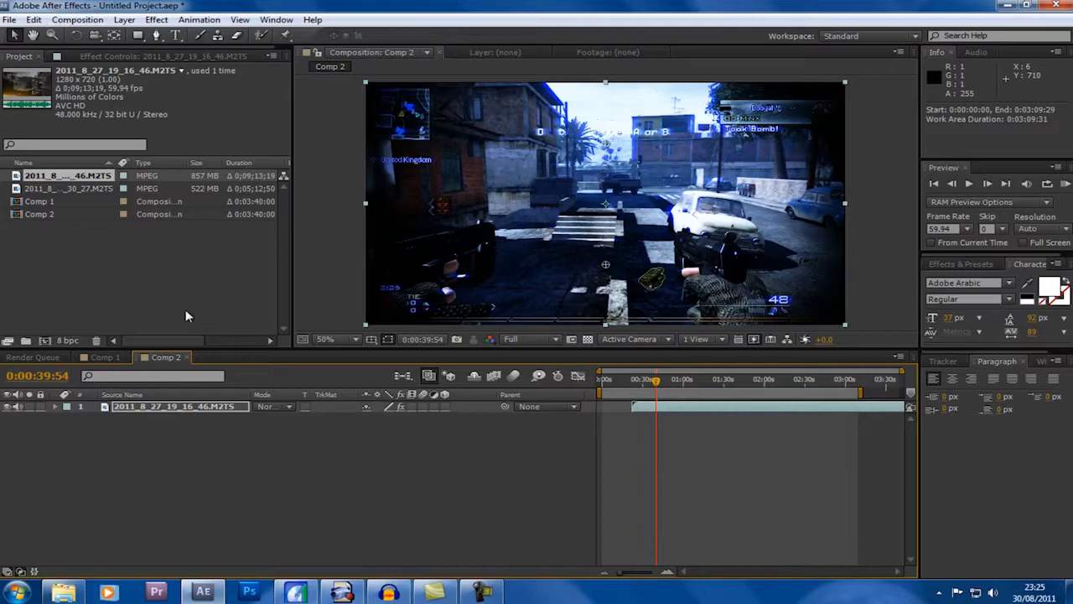
pyautogui.click(103, 358)
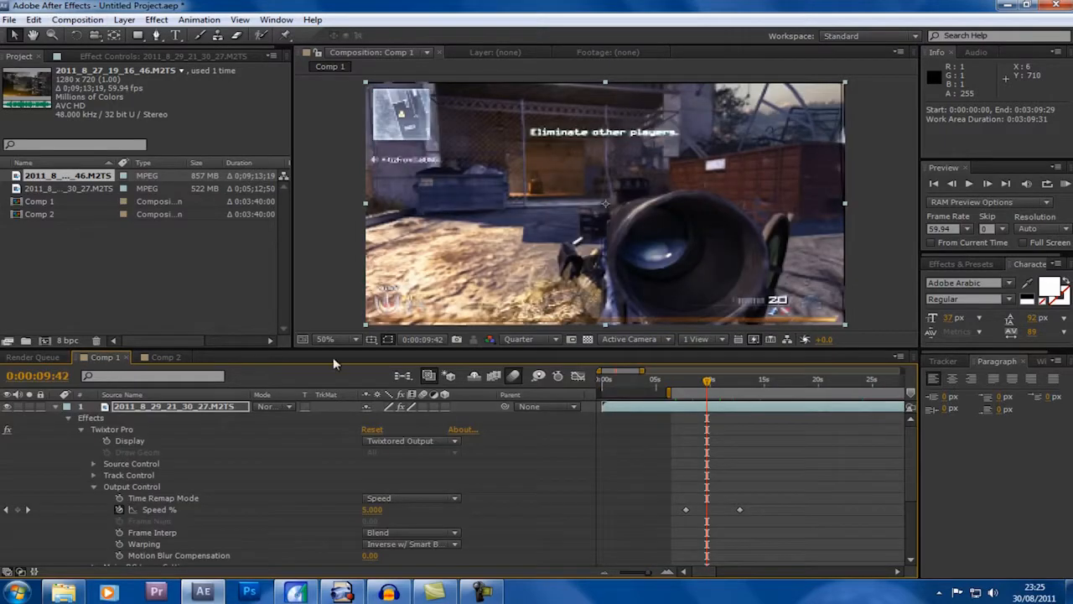
pyautogui.click(679, 382)
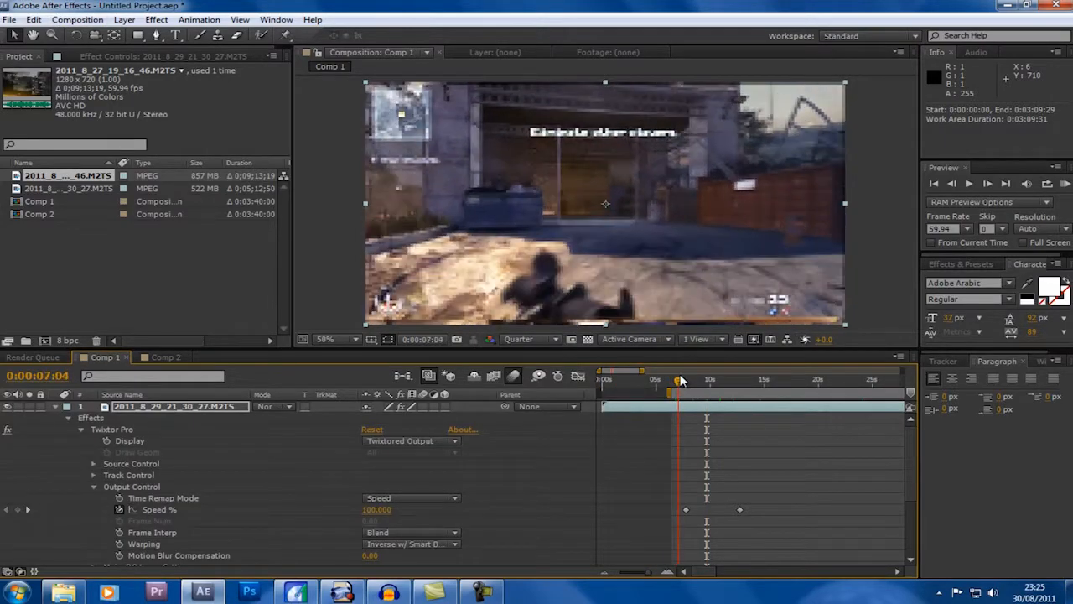
pyautogui.click(681, 382)
pyautogui.moveTo(680, 381); pyautogui.dragTo(711, 383)
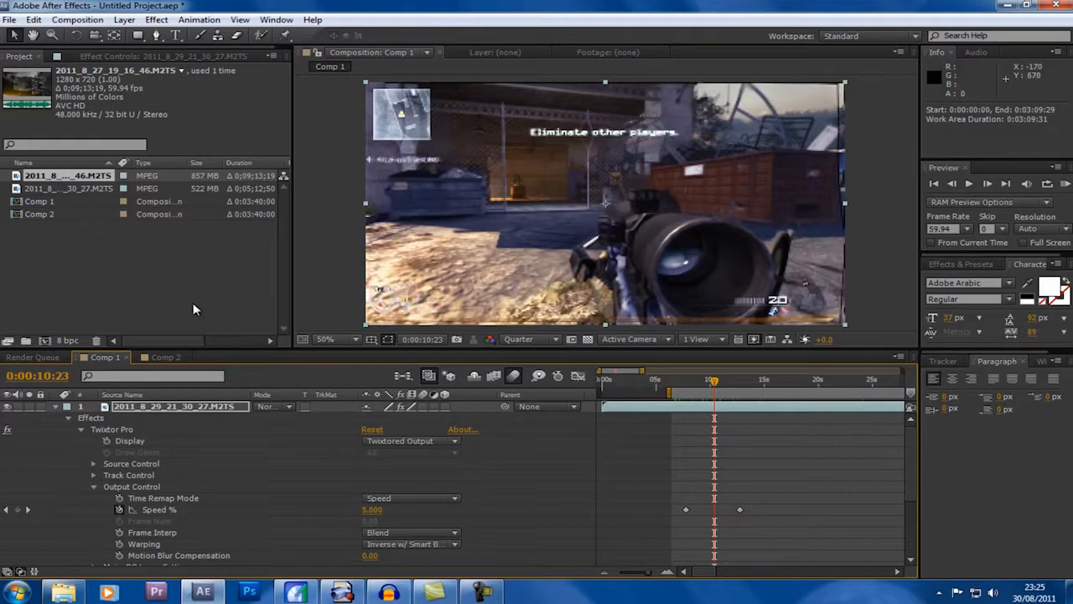
# Step: Examine the effect applied to the footage layer in Comp 2
pyautogui.click(153, 354)
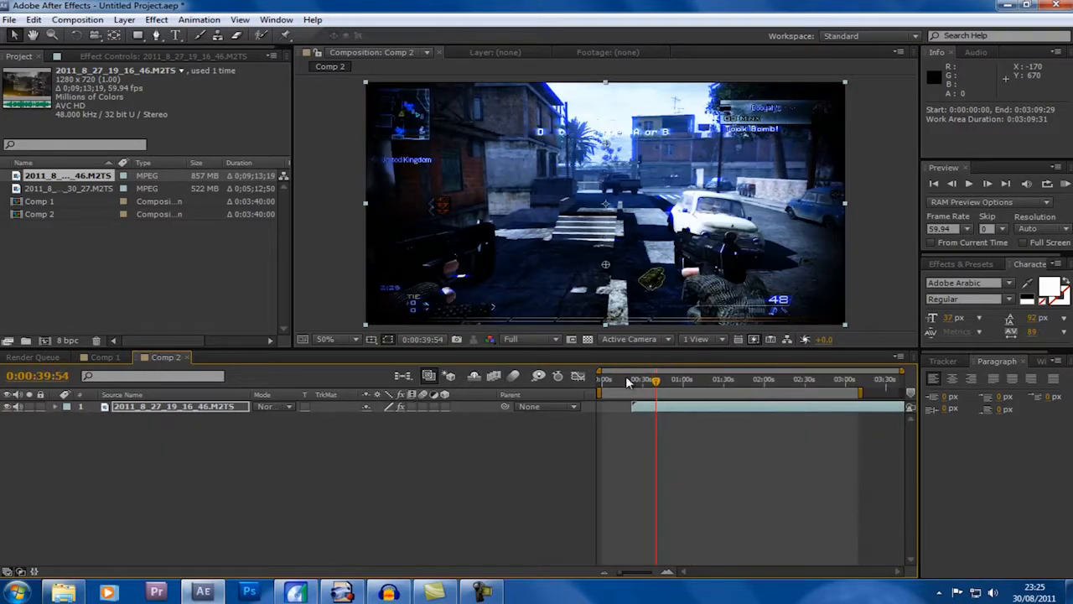
pyautogui.click(205, 56)
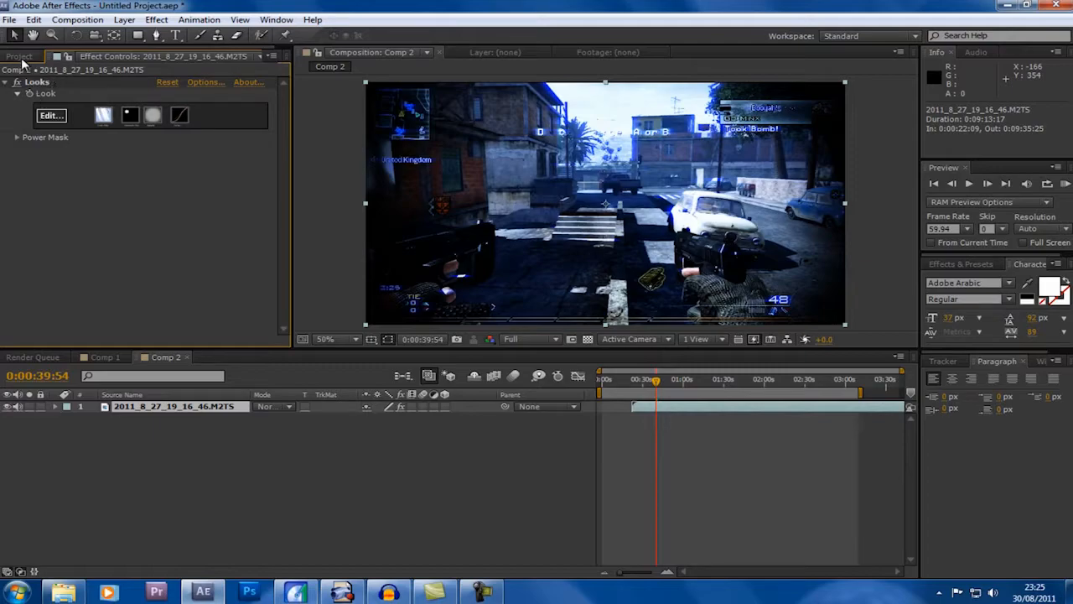
pyautogui.click(20, 56)
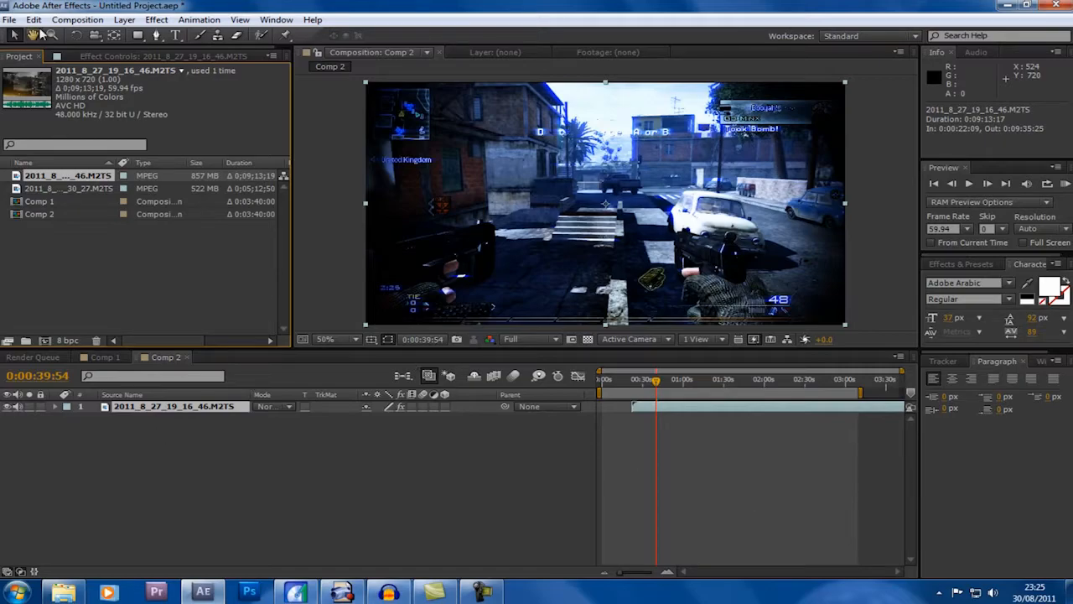
# Step: Create a new composition, Comp 3, at 1280 x 720, 59.97 frames per second and 0:03:40:00 duration
pyautogui.click(80, 19)
pyautogui.click(115, 35)
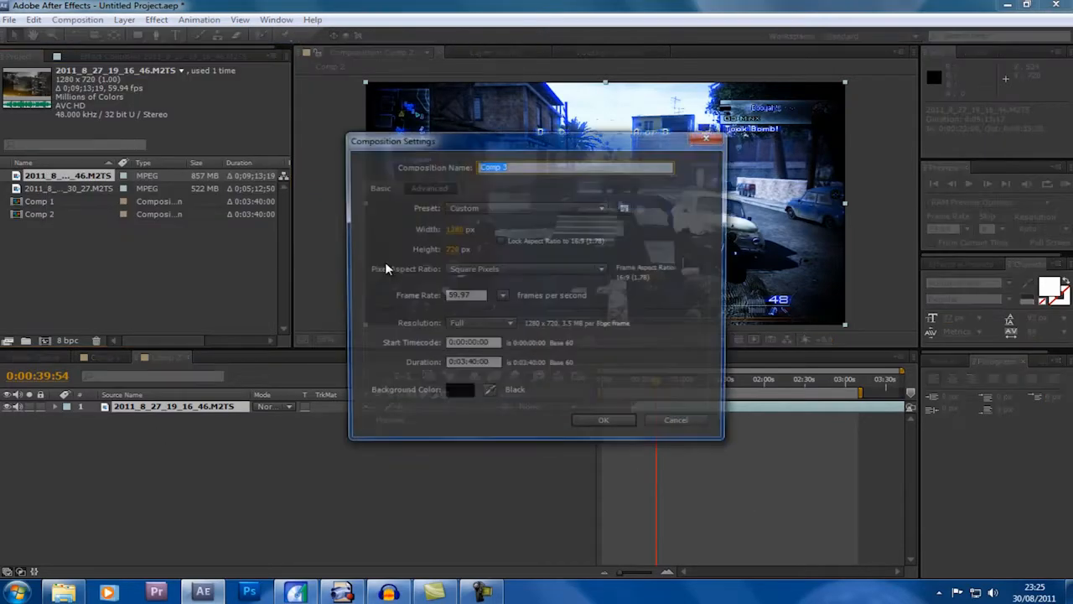
pyautogui.click(600, 425)
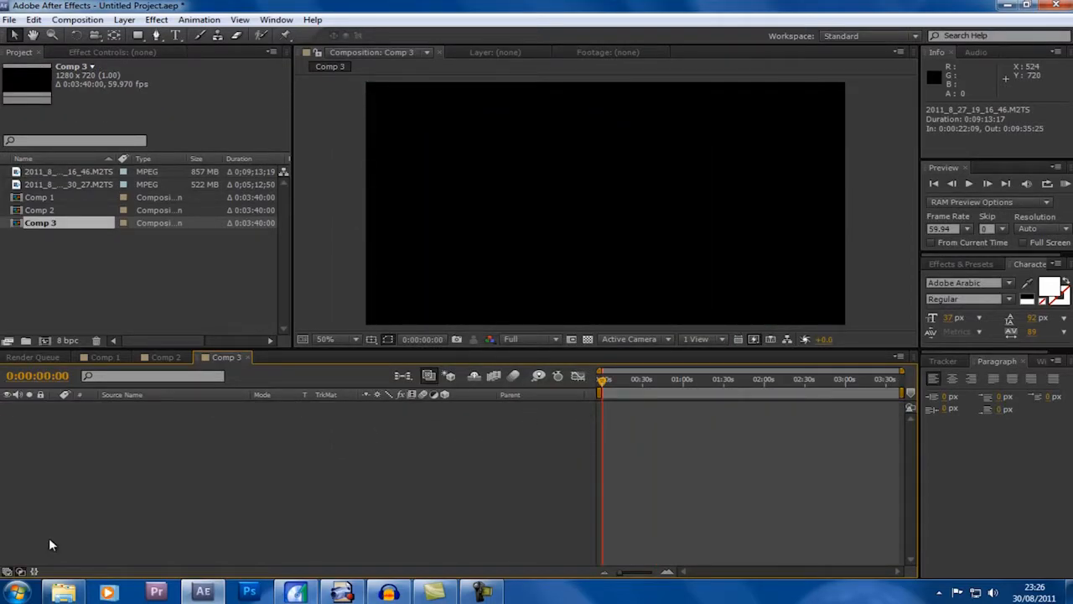
# Step: Switch to Windows Explorer and import the Vacant and Countdown 2 clips from the Videos library's Cinematic Pack v2 folder into the project
pyautogui.moveTo(63, 591)
pyautogui.click(1069, 592)
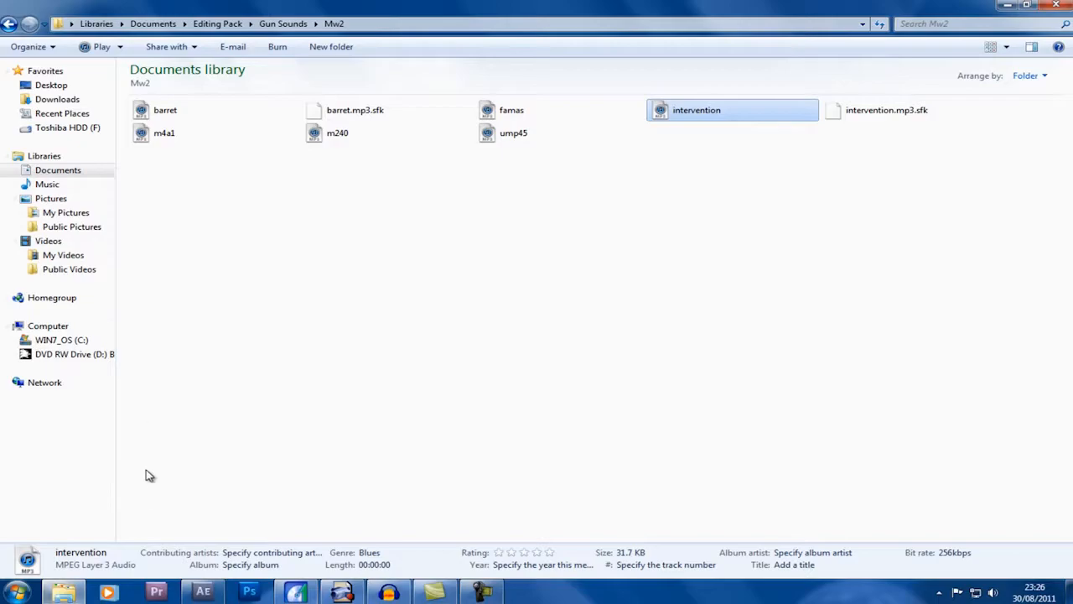
pyautogui.click(64, 592)
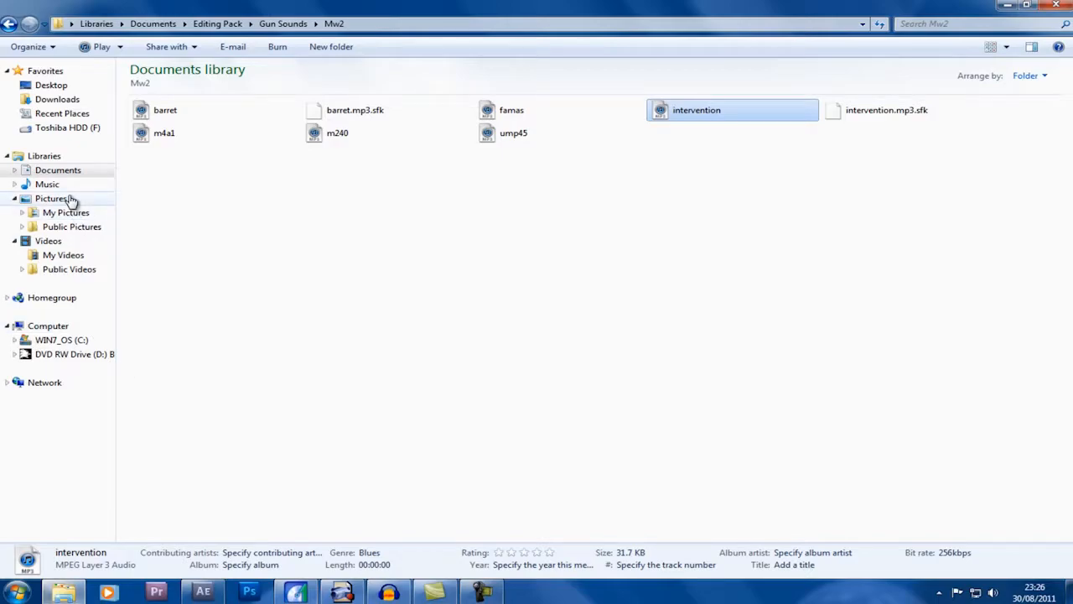
pyautogui.click(48, 241)
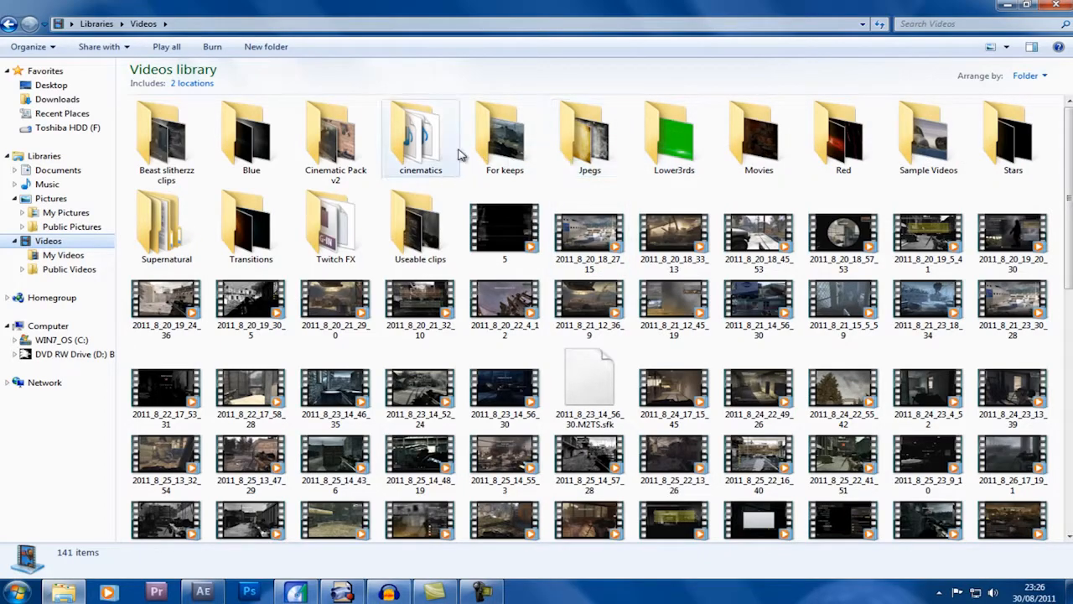
pyautogui.doubleClick(329, 140)
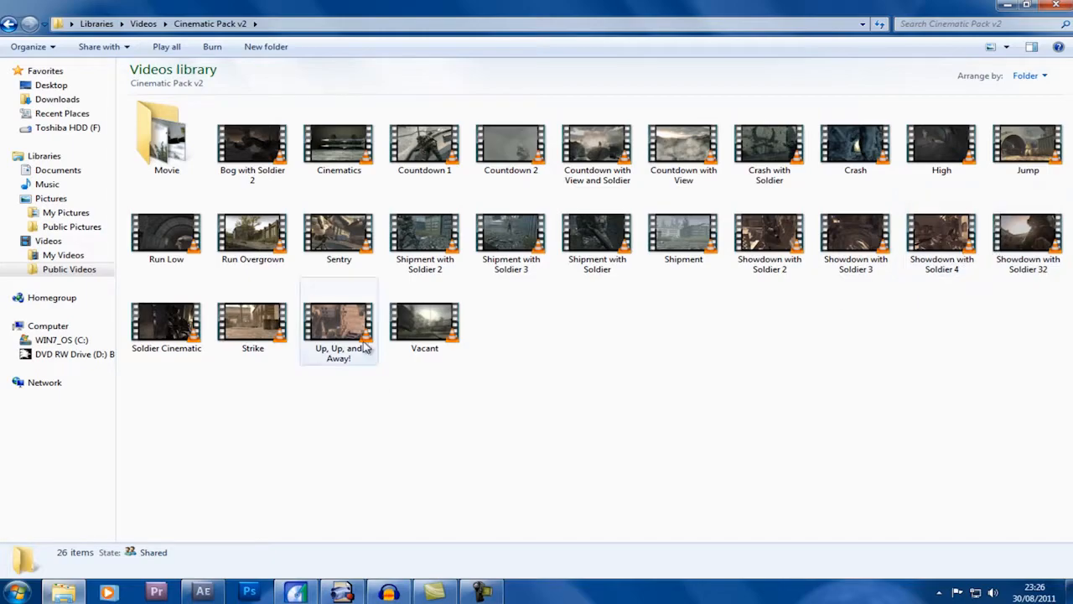
pyautogui.click(429, 334)
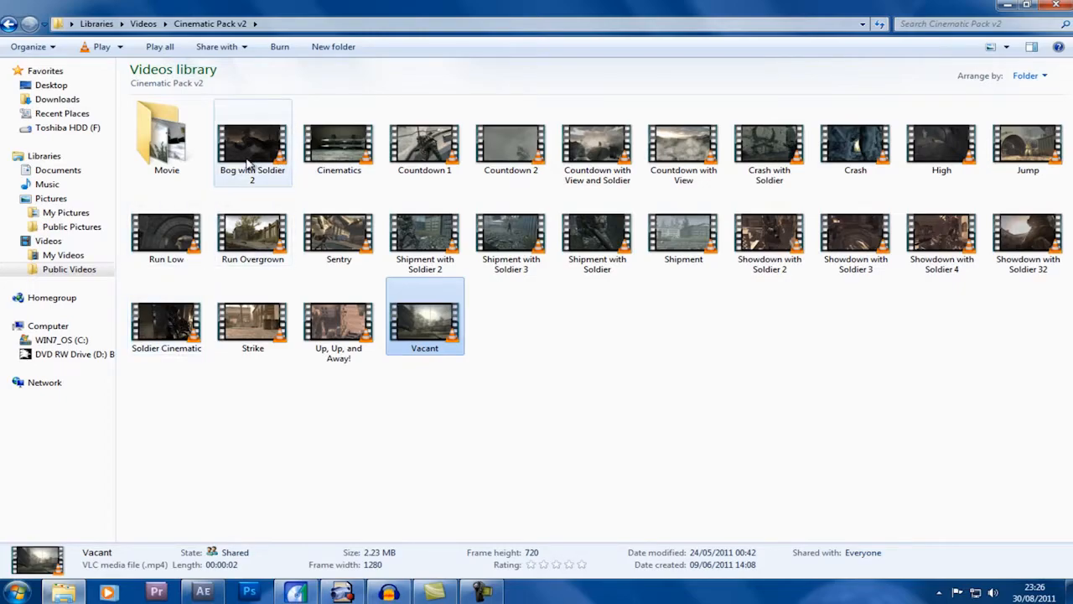
pyautogui.keyDown('ctrl'); pyautogui.click(513, 146); pyautogui.keyUp('ctrl')
pyautogui.moveTo(514, 146); pyautogui.dragTo(131, 283)
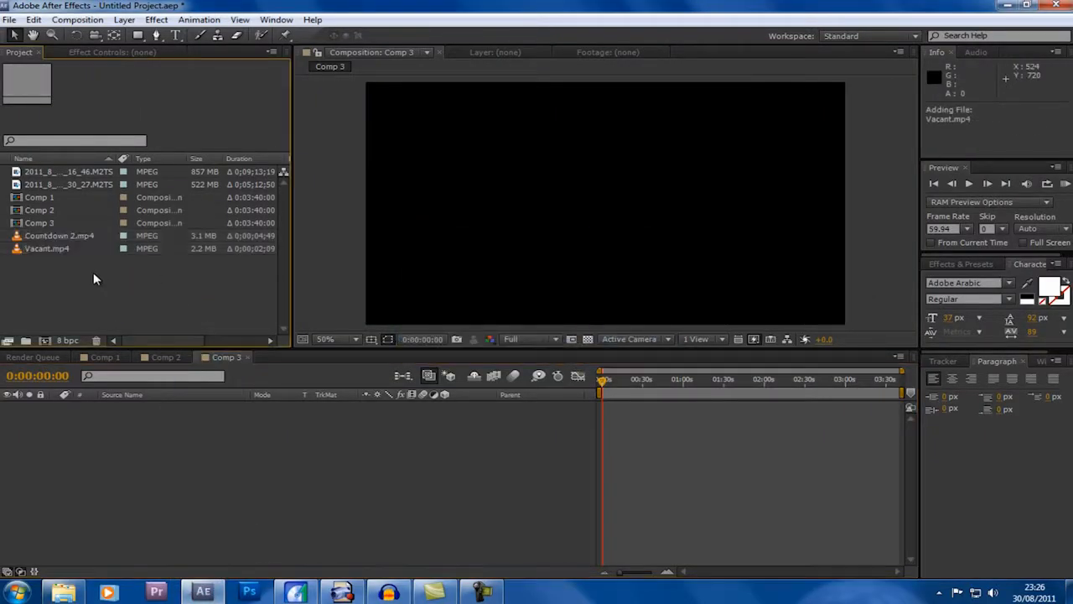
# Step: Add Vacant.mp4 to the Comp 3 timeline and move the current time to 0:00:08:10 within the clip
pyautogui.moveTo(67, 249); pyautogui.dragTo(611, 414)
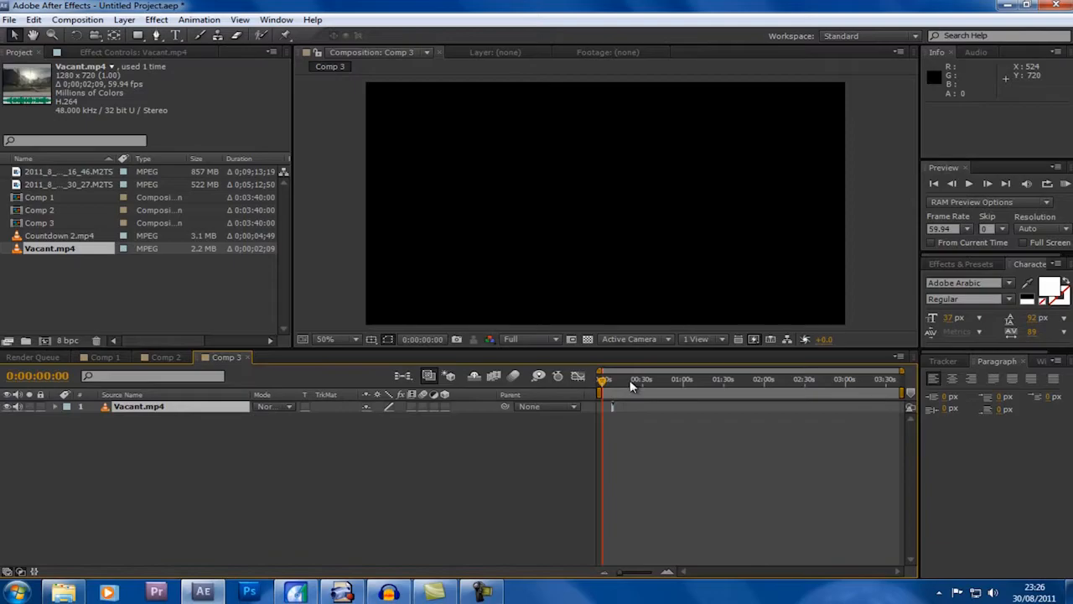
pyautogui.click(667, 573)
pyautogui.click(667, 573)
pyautogui.click(667, 573)
pyautogui.moveTo(611, 382); pyautogui.dragTo(629, 383)
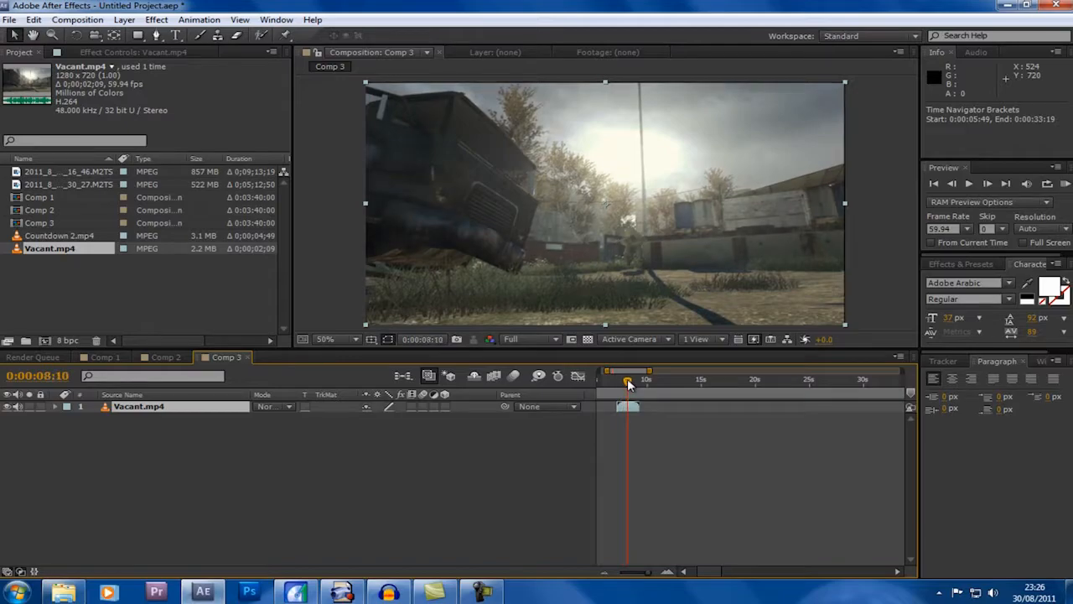
# Step: Enable time remapping on the Vacant.mp4 layer and collapse its properties
pyautogui.rightClick(635, 408)
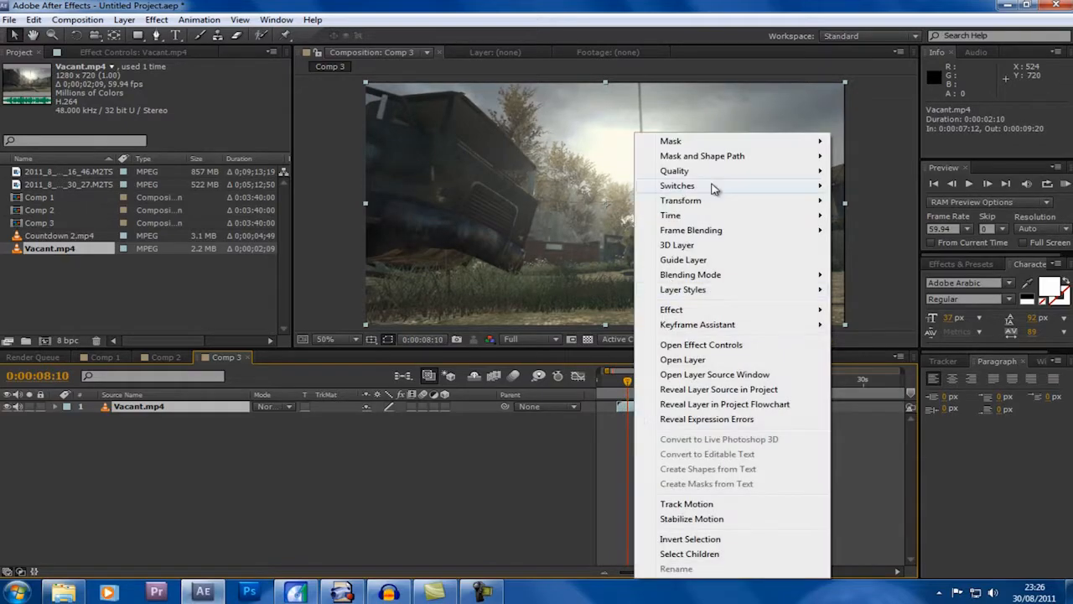
pyautogui.moveTo(686, 220)
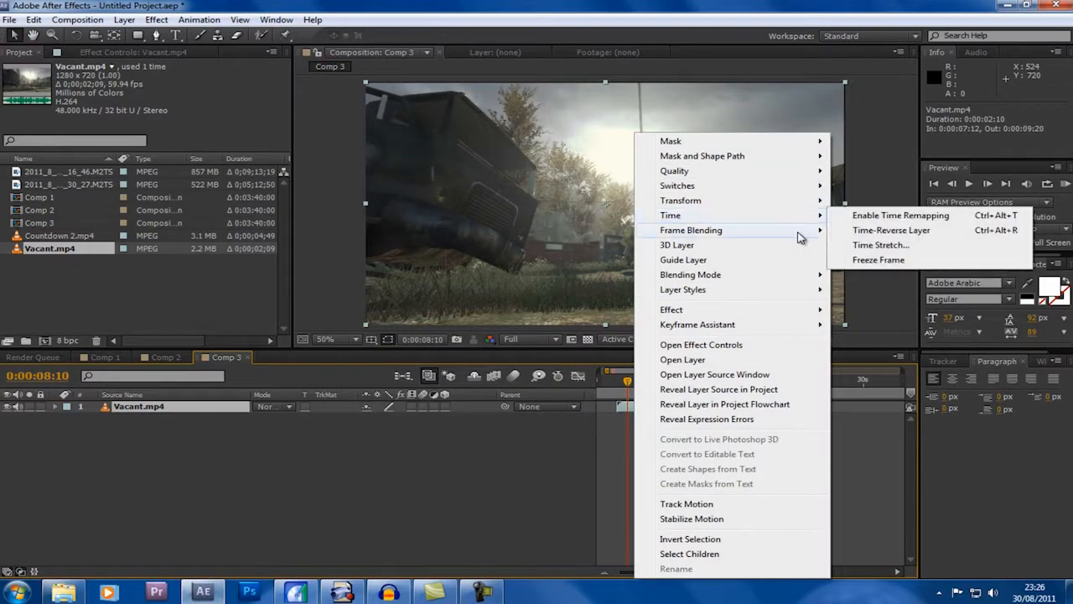
pyautogui.click(842, 216)
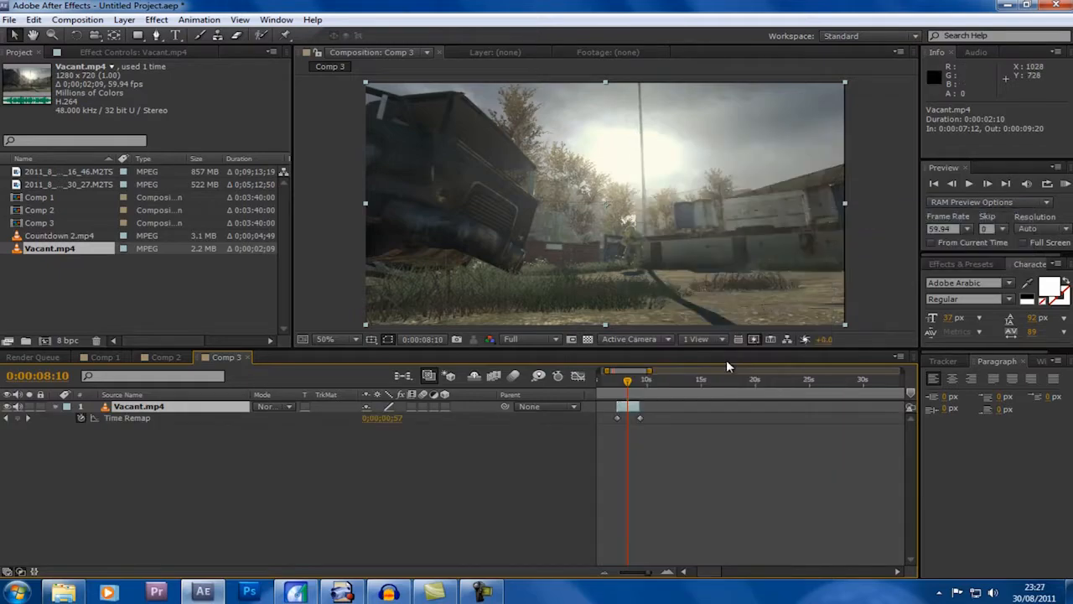
pyautogui.click(55, 407)
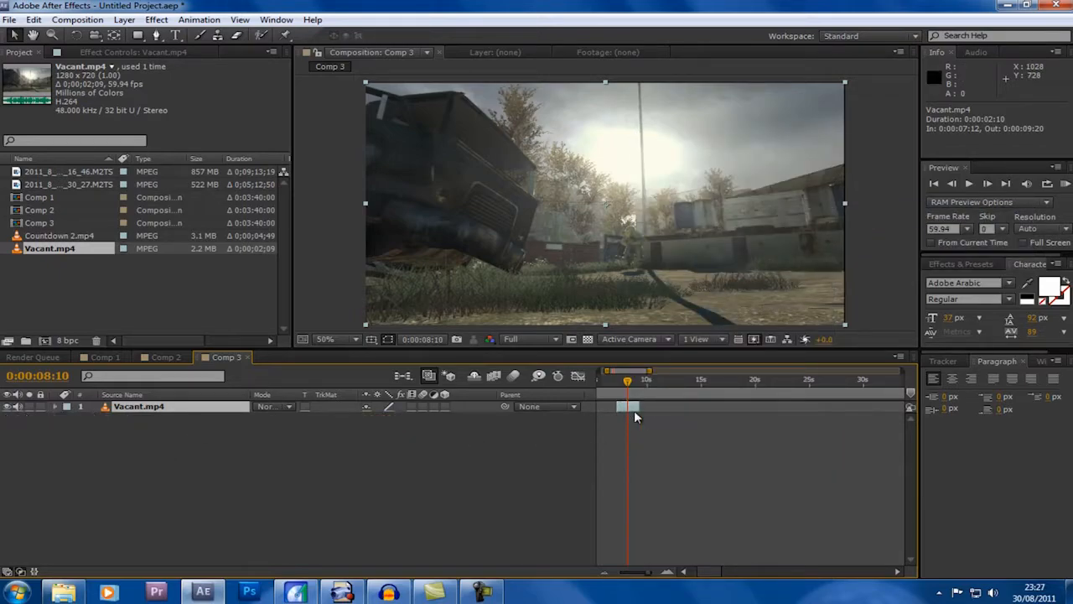
# Step: Extend the Vacant.mp4 layer's end so it lasts about 17:48, ending at about 0:00:24:58
pyautogui.moveTo(637, 407); pyautogui.dragTo(861, 406)
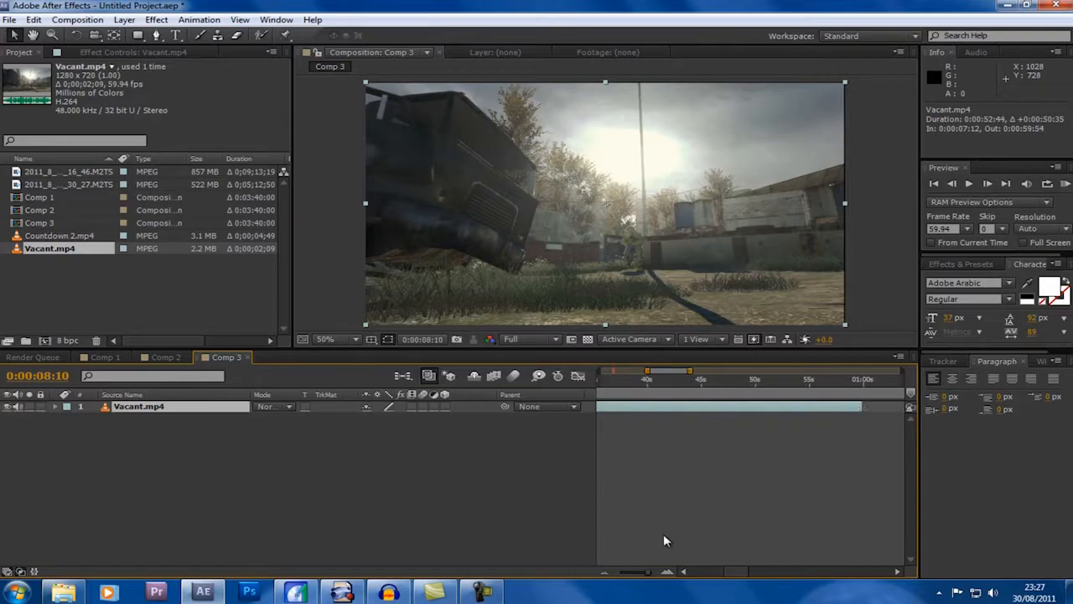
pyautogui.click(601, 573)
pyautogui.click(601, 573)
pyautogui.click(601, 573)
pyautogui.moveTo(689, 406); pyautogui.dragTo(638, 406)
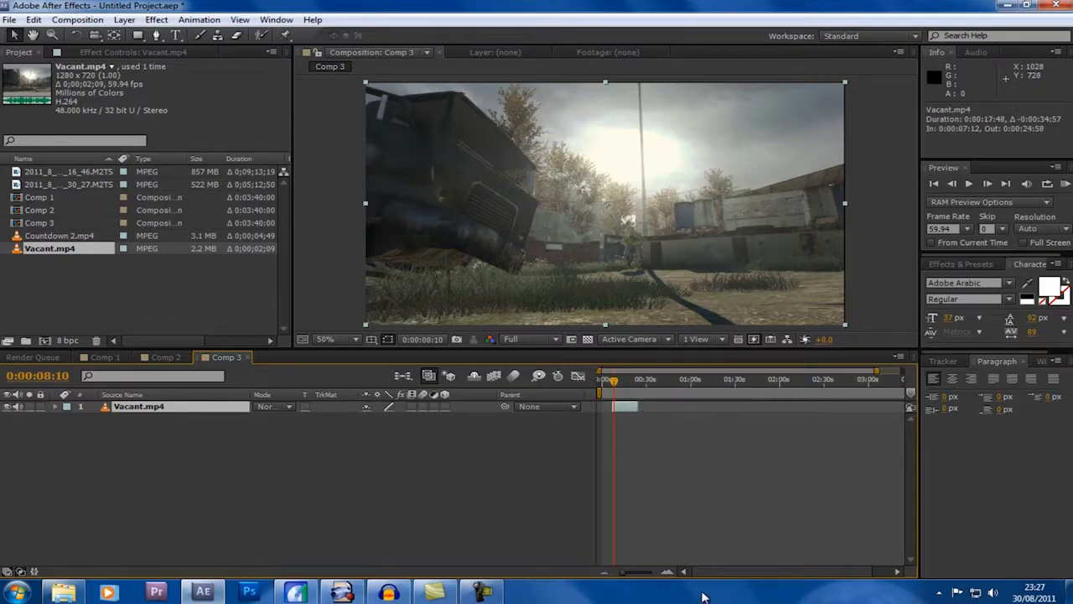
pyautogui.click(667, 572)
pyautogui.click(667, 572)
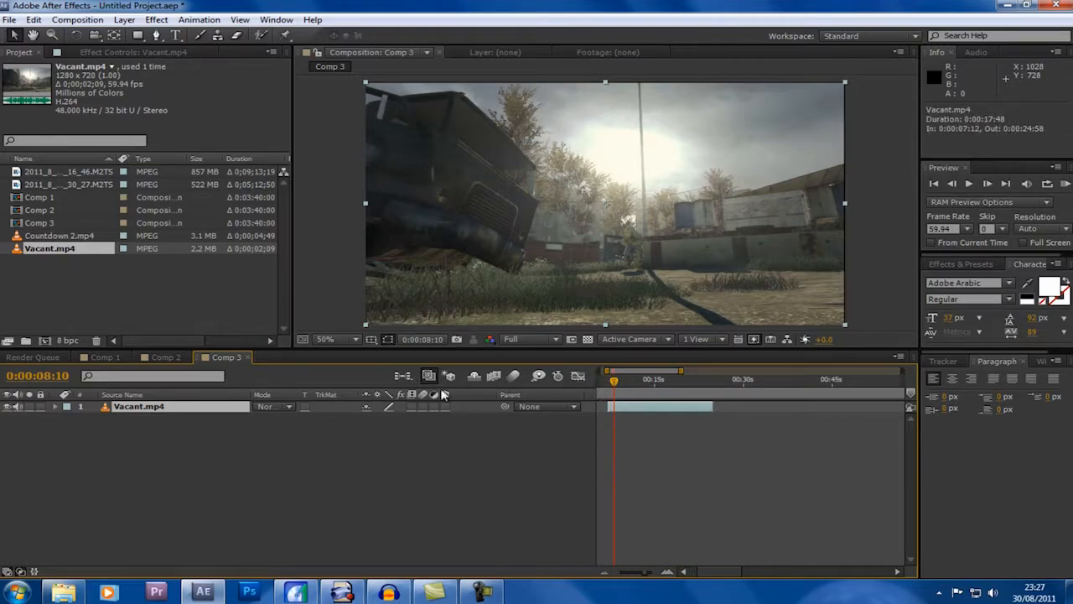
# Step: Enable motion blur for Comp 3 and set the Vacant.mp4 layer's frame blending to Pixel Motion
pyautogui.click(513, 377)
pyautogui.rightClick(639, 410)
pyautogui.moveTo(683, 233)
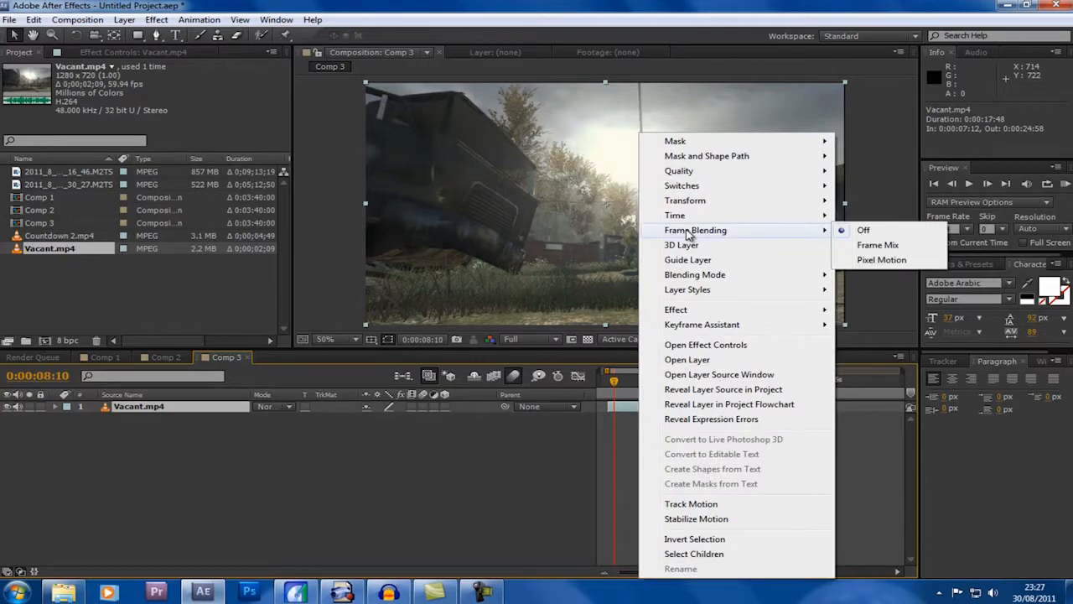
pyautogui.click(868, 260)
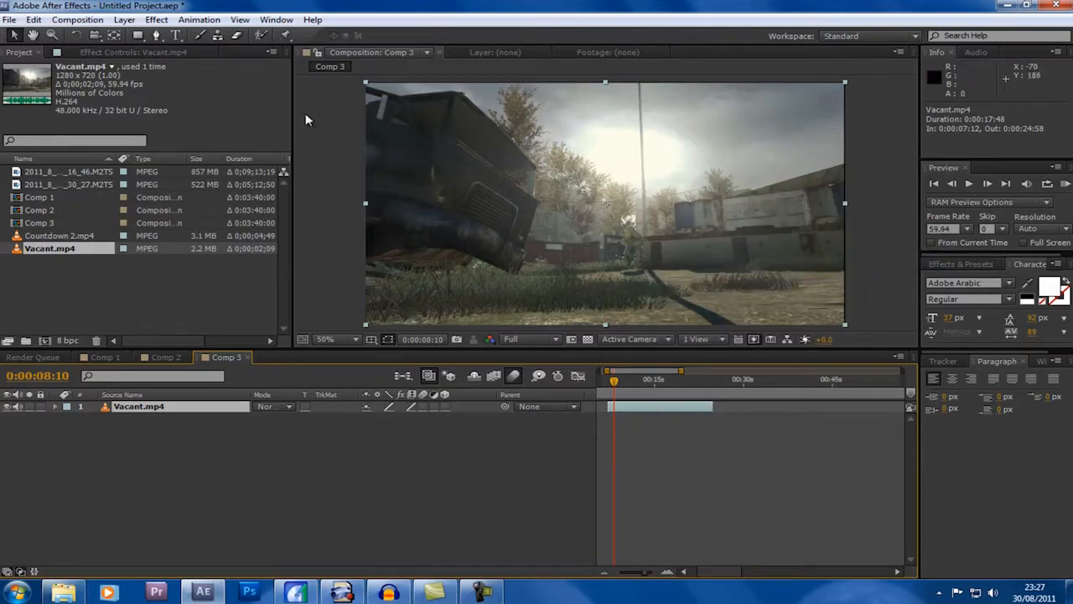
# Step: Apply the RE:Vision Twixtor Pro effect to the Vacant.mp4 layer and set its input frame rate to 59.94
pyautogui.click(156, 19)
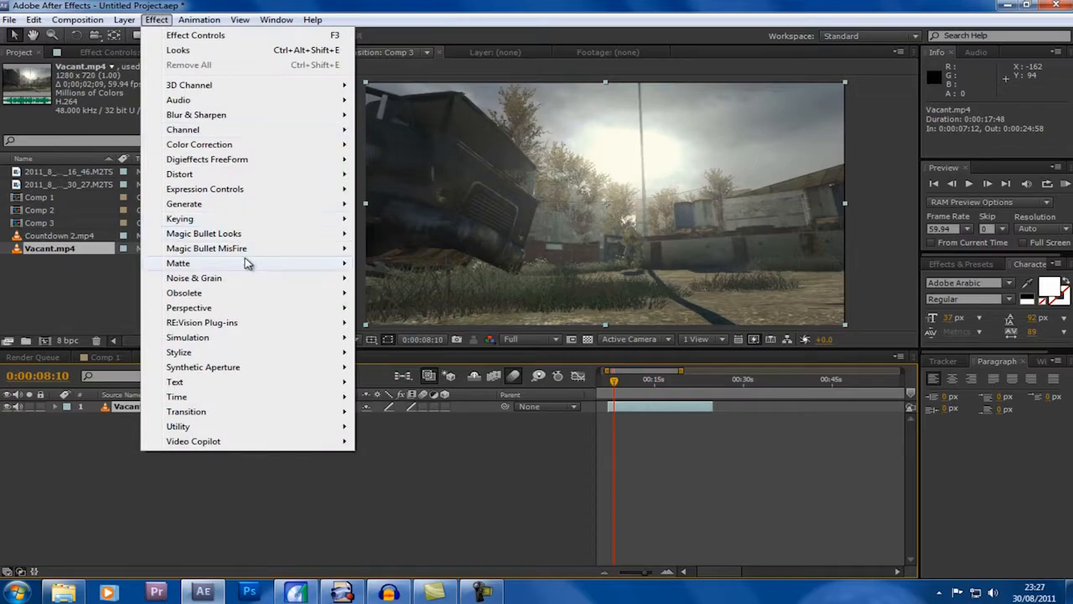
pyautogui.moveTo(216, 326)
pyautogui.click(419, 397)
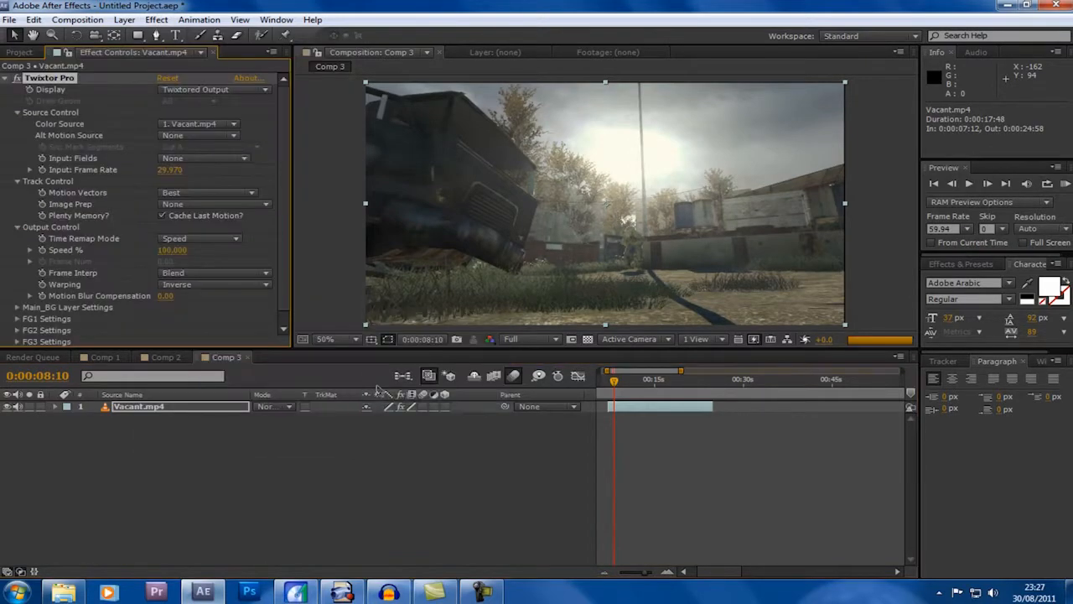
pyautogui.click(170, 170)
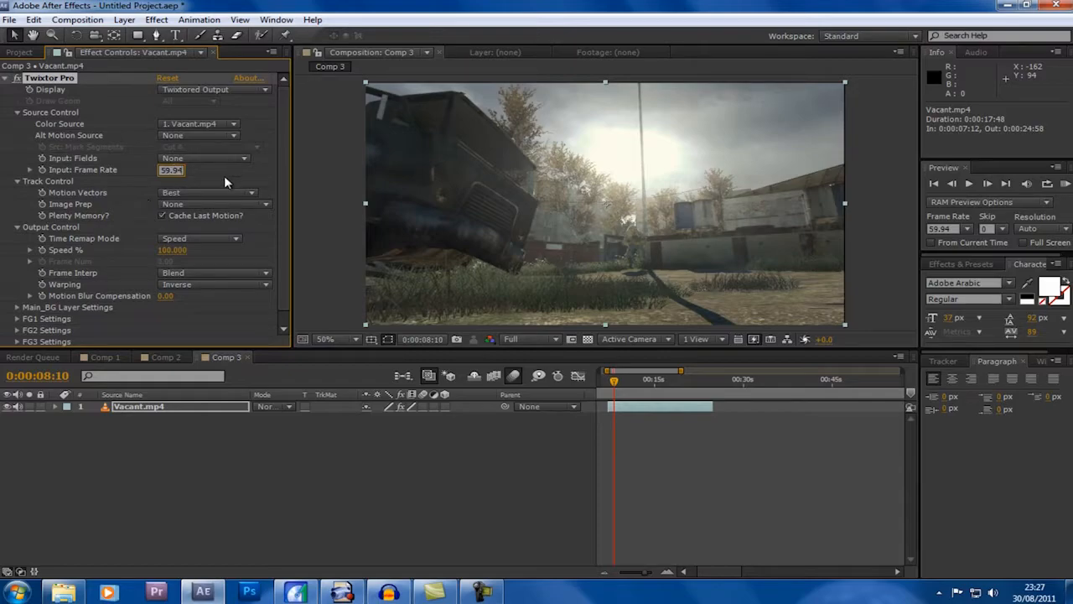
pyautogui.click(16, 52)
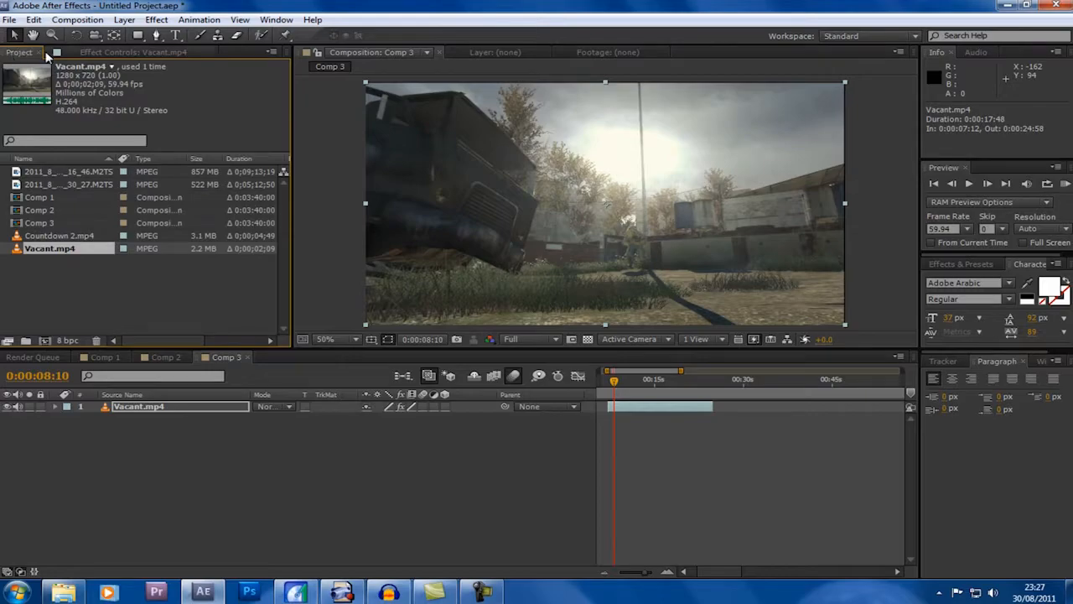
pyautogui.click(77, 52)
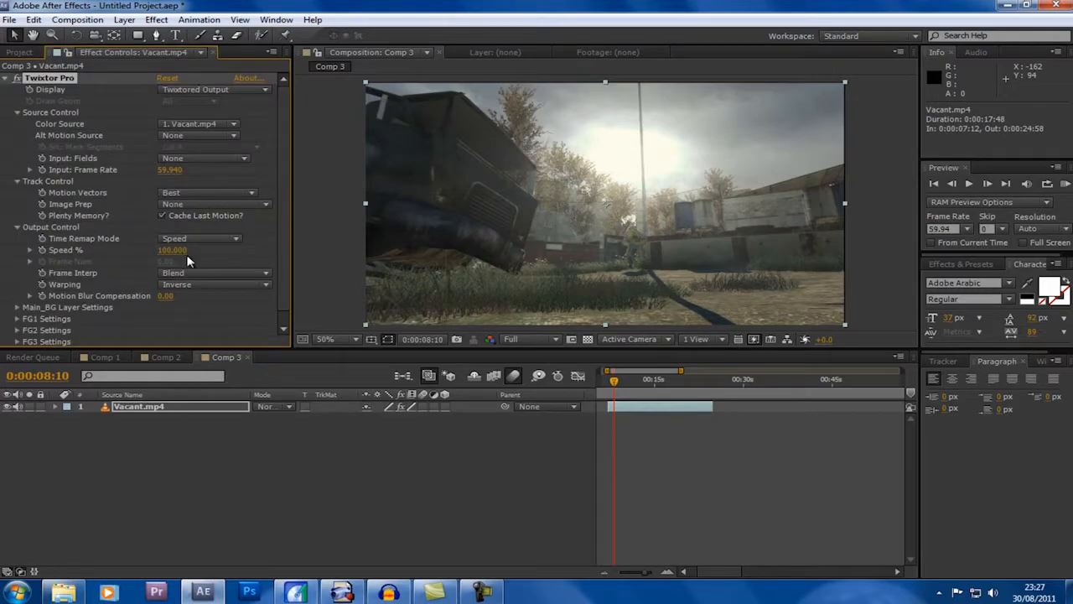
# Step: Set Twixtor Pro's warping to Inverse w/ Smart Blend and its FG1 motion sensitivity to 20
pyautogui.click(187, 284)
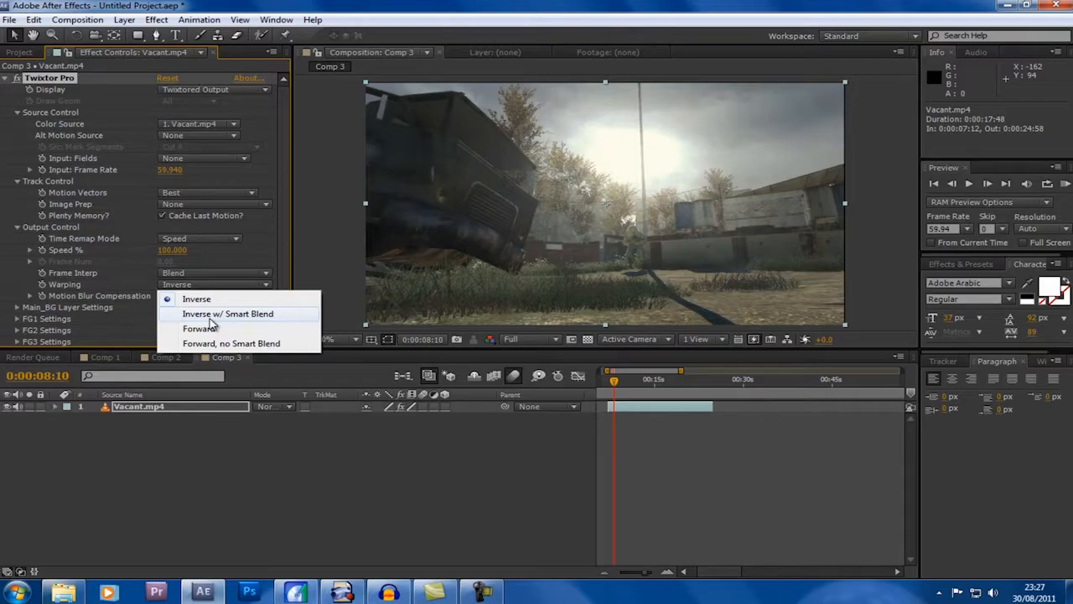
pyautogui.click(210, 317)
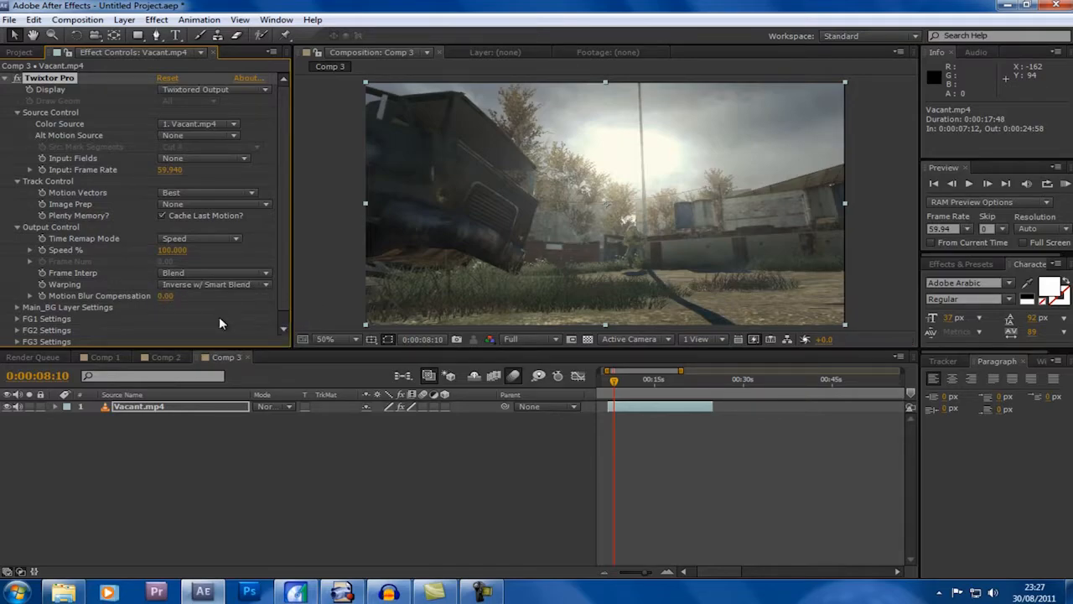
pyautogui.click(16, 319)
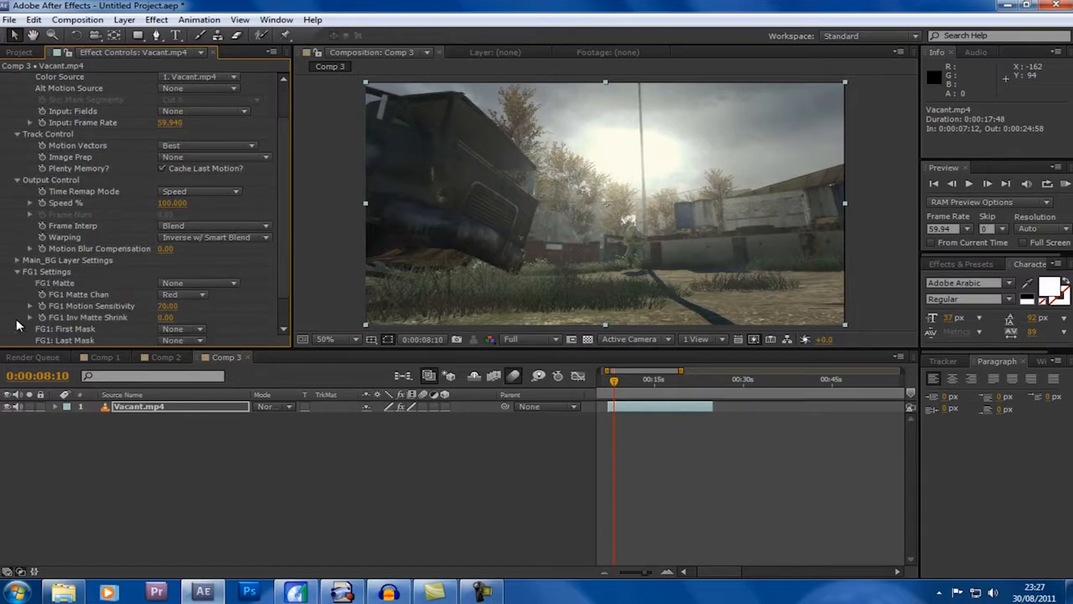
pyautogui.click(168, 306)
pyautogui.write('20')
pyautogui.press('Return')
pyautogui.click(17, 271)
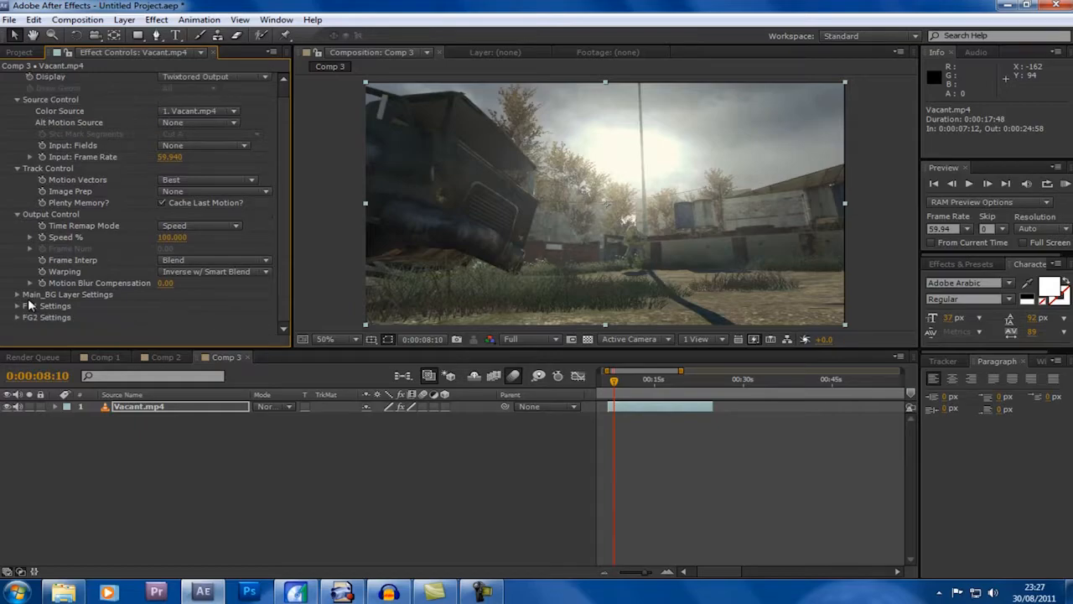
# Step: Reveal Twixtor Pro's output controls on the Vacant.mp4 layer and start keyframing Speed % at 0:00:08:10
pyautogui.click(54, 405)
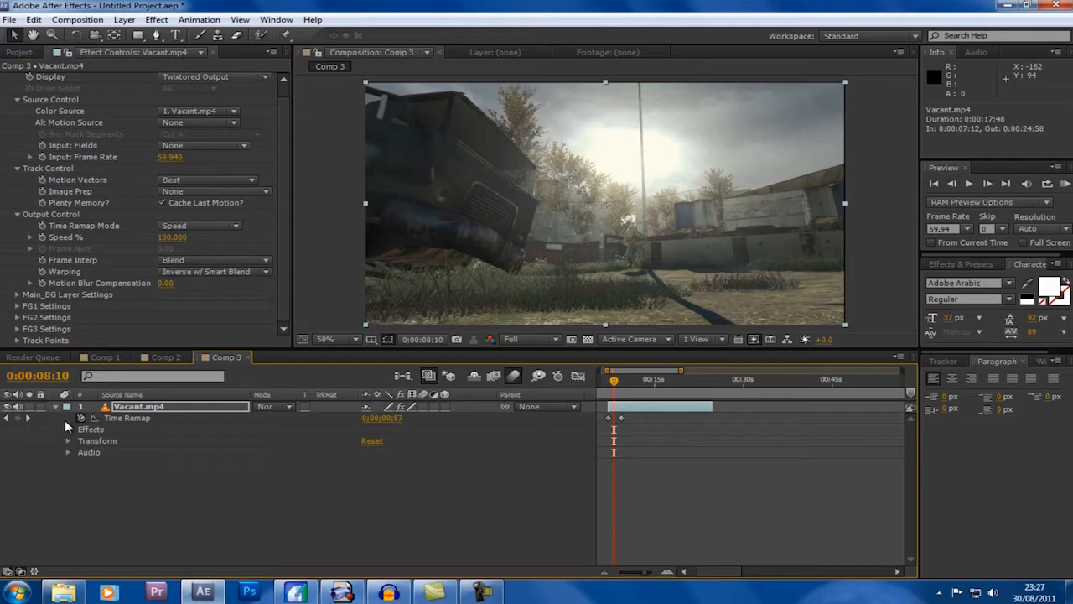
pyautogui.click(69, 428)
pyautogui.click(81, 441)
pyautogui.click(93, 498)
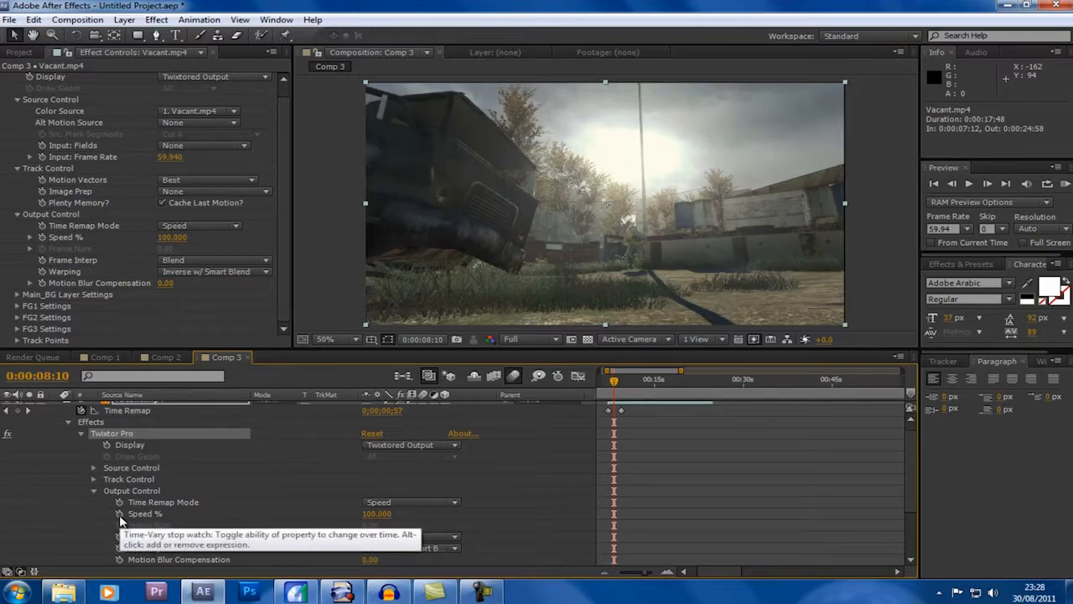
pyautogui.click(120, 514)
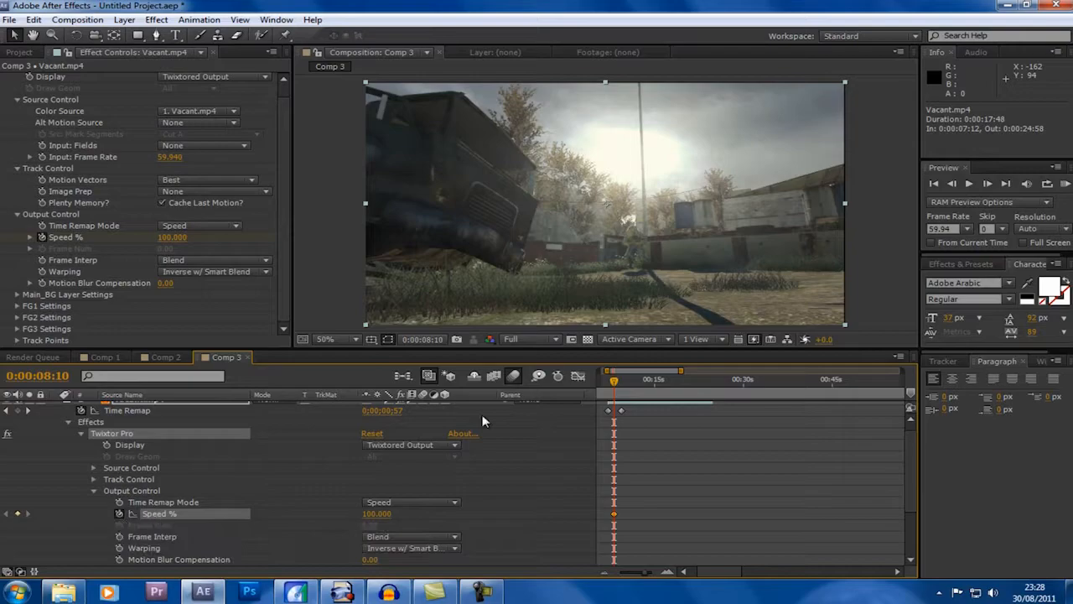
# Step: Advance one frame to 0:00:08:11 and set Twixtor Pro's Speed % to 5
pyautogui.click(988, 184)
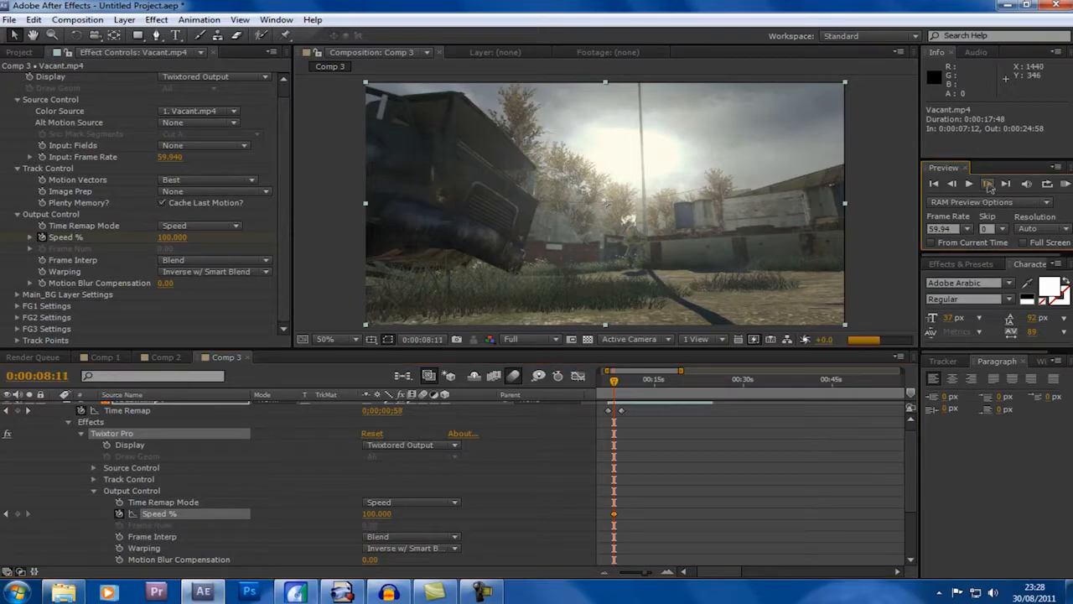
pyautogui.click(378, 515)
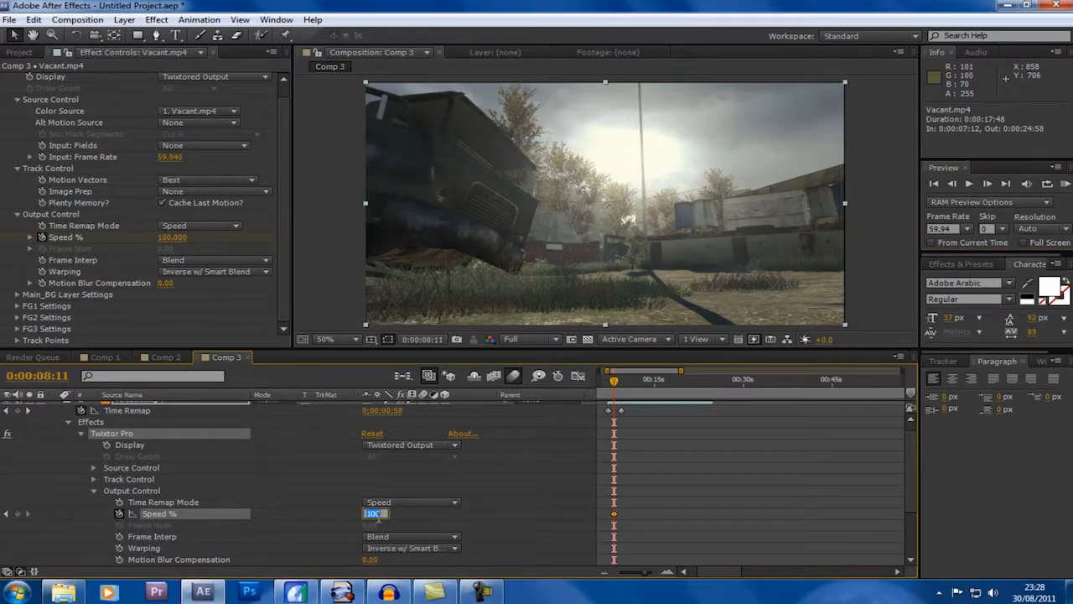
pyautogui.write('5')
pyautogui.press('Return')
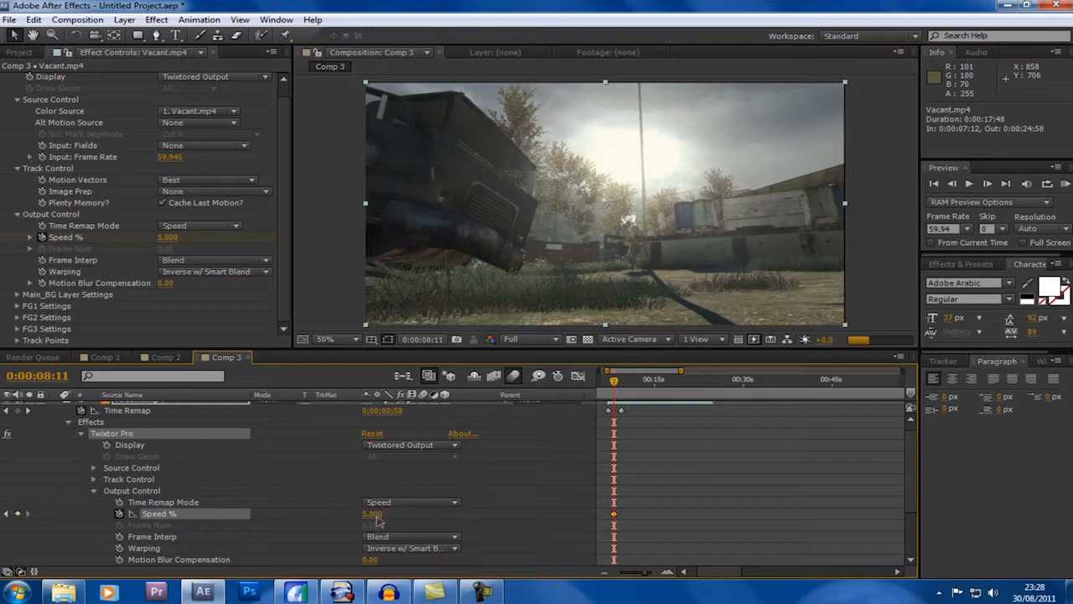
# Step: Keyframe the current Speed % at 0:00:14:59, and set it to 100 one frame on at 0:00:15:00
pyautogui.moveTo(613, 382); pyautogui.dragTo(654, 389)
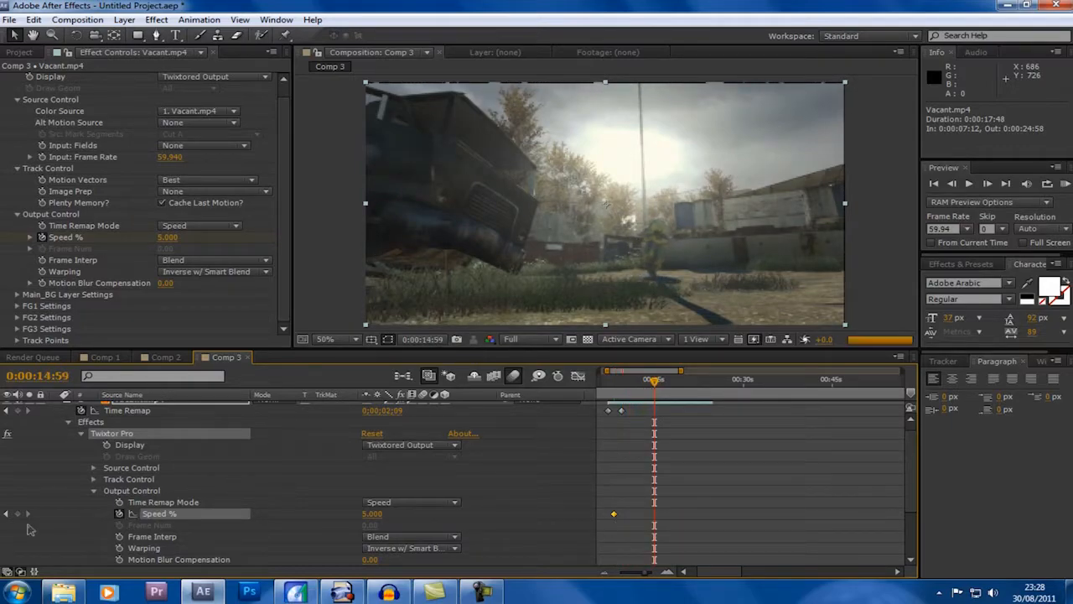
pyautogui.click(987, 183)
pyautogui.click(371, 513)
pyautogui.write('100')
pyautogui.press('Return')
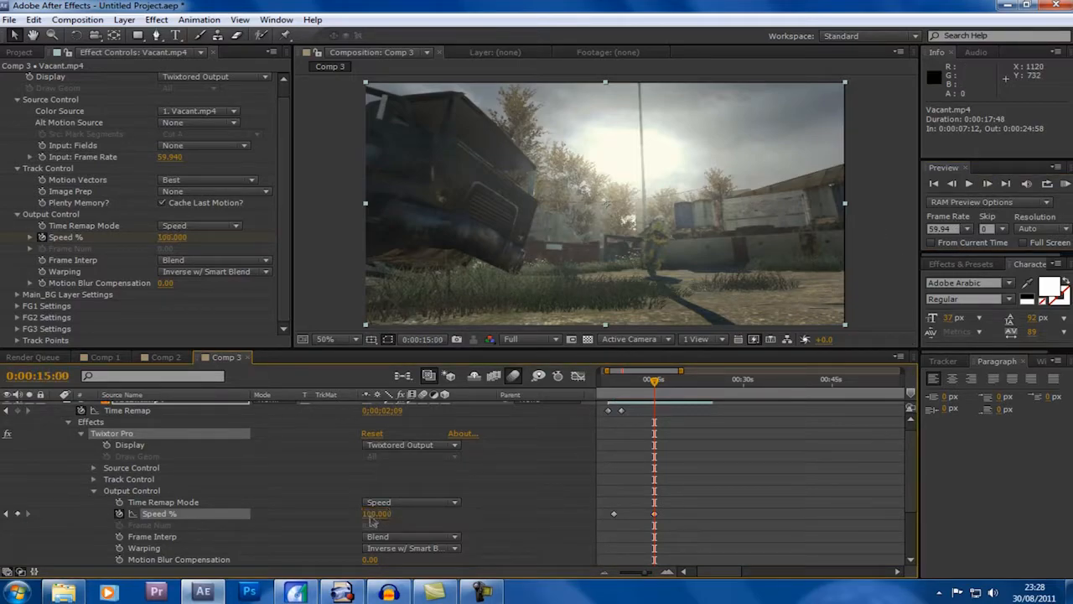
# Step: Keyframe the current Speed % at 0:00:15:29, and set it to 3 one frame on at 0:00:15:30
pyautogui.click(610, 382)
pyautogui.moveTo(611, 385); pyautogui.dragTo(638, 388)
pyautogui.moveTo(646, 396)
pyautogui.mouseDown()
pyautogui.moveTo(667, 398)
pyautogui.moveTo(658, 403)
pyautogui.mouseUp()
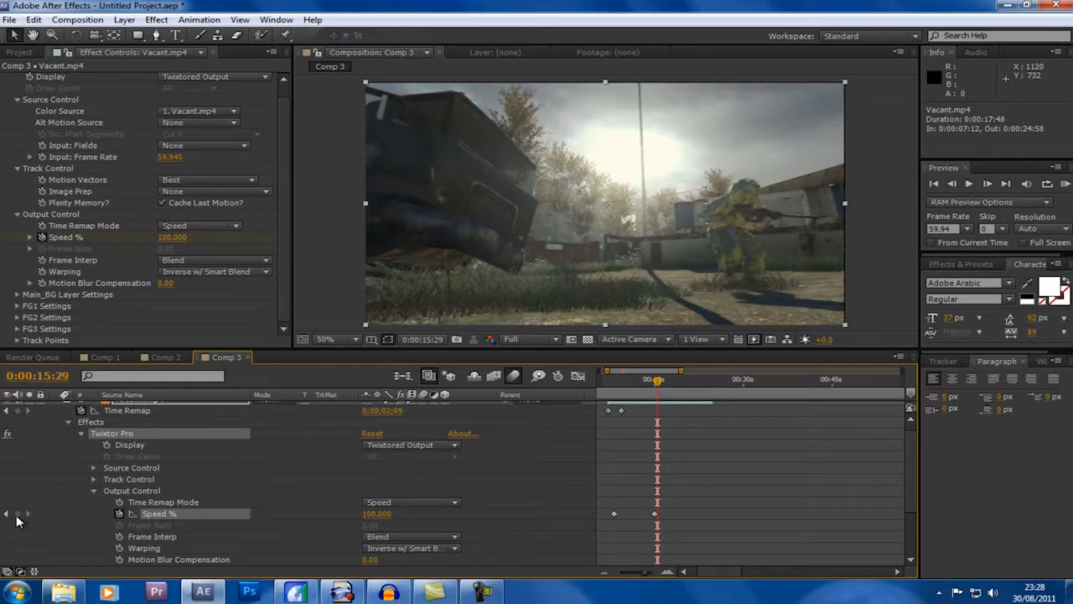
pyautogui.click(987, 182)
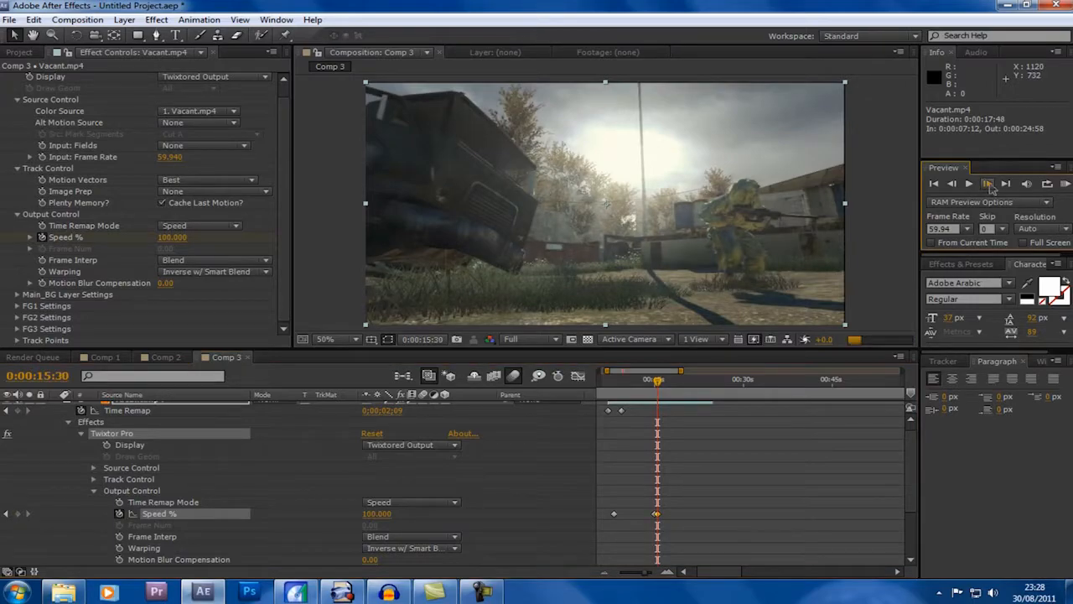
pyautogui.click(374, 513)
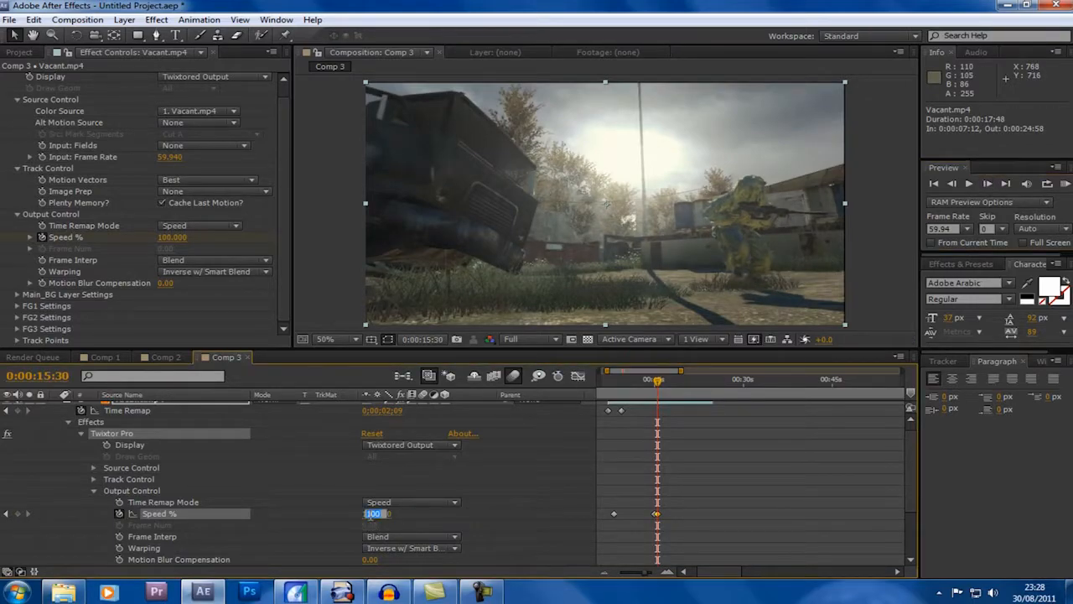
pyautogui.write('3')
pyautogui.press('Return')
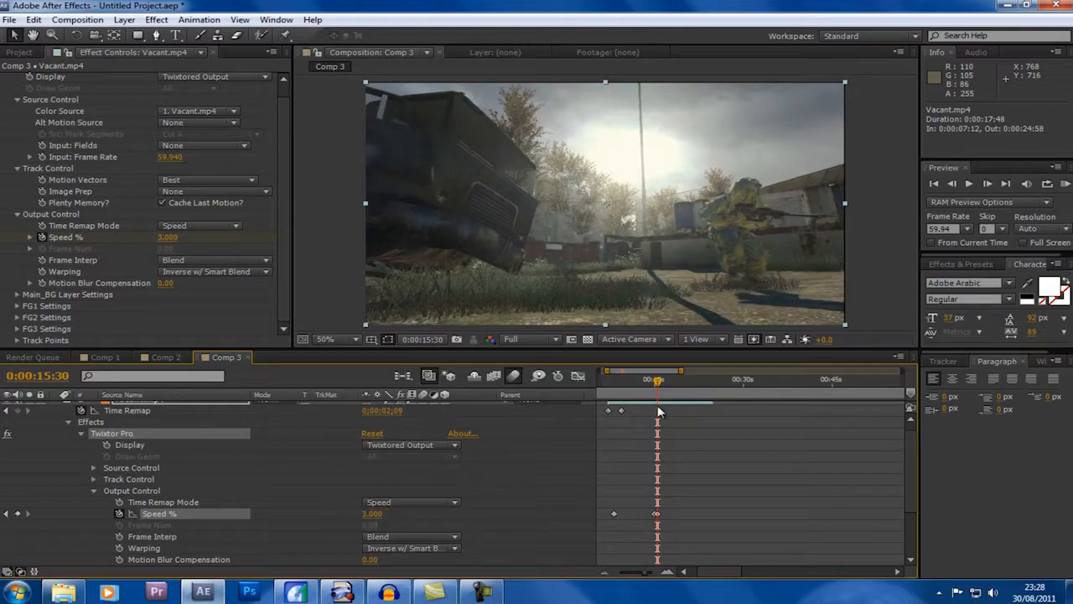
pyautogui.moveTo(661, 383); pyautogui.dragTo(673, 382)
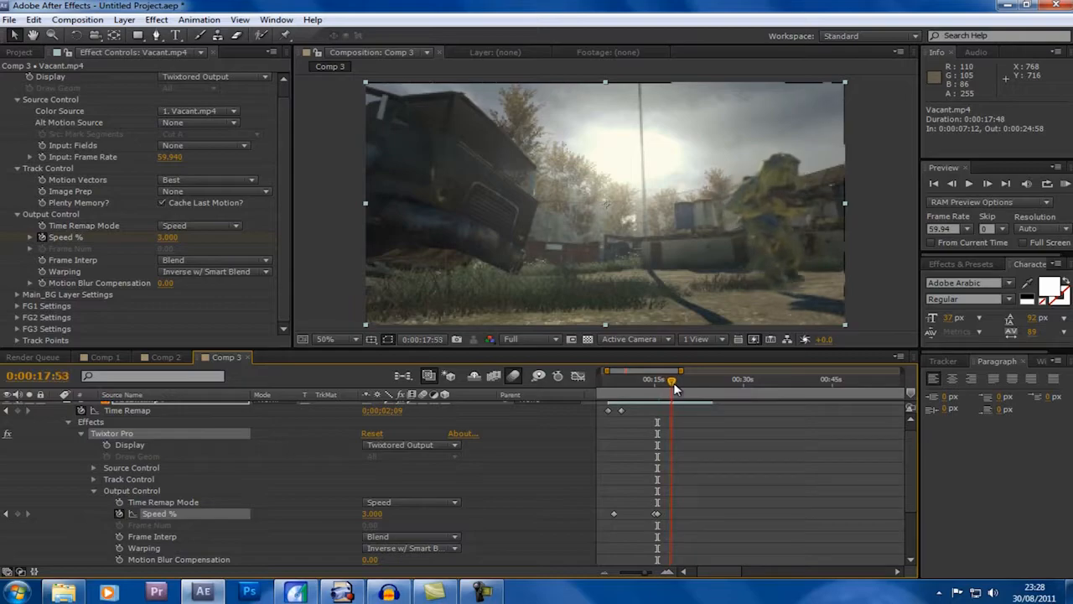
pyautogui.click(677, 407)
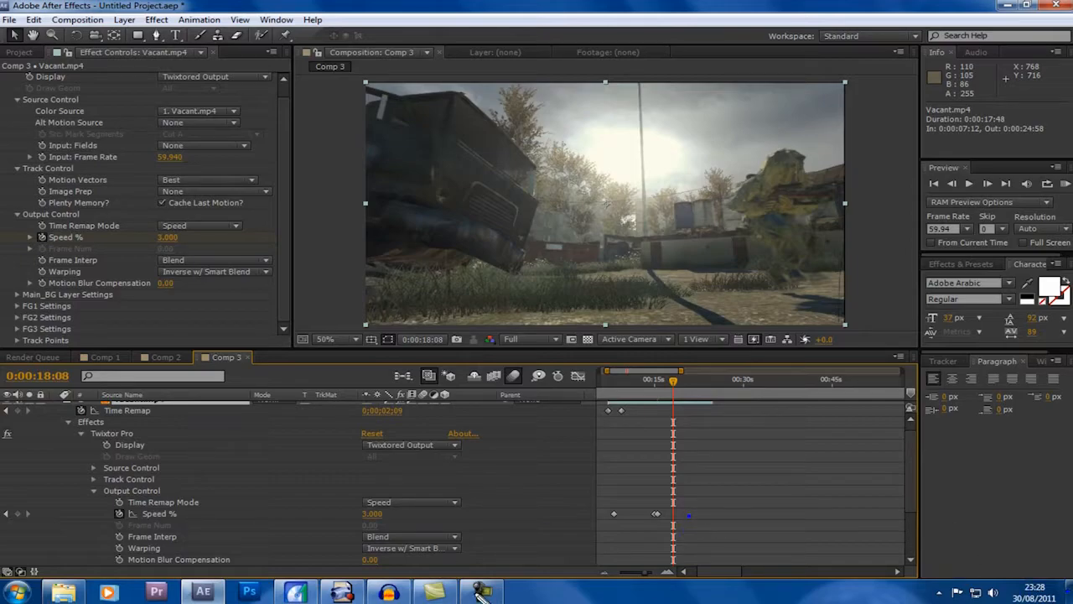
pyautogui.moveTo(533, 486); pyautogui.dragTo(552, 501)
pyautogui.moveTo(511, 450); pyautogui.dragTo(553, 457)
pyautogui.moveTo(563, 419)
pyautogui.mouseDown()
pyautogui.moveTo(709, 510)
pyautogui.moveTo(856, 549)
pyautogui.mouseUp()
pyautogui.moveTo(747, 419); pyautogui.dragTo(177, 383)
pyautogui.moveTo(318, 94)
pyautogui.mouseDown()
pyautogui.moveTo(384, 101)
pyautogui.moveTo(739, 297)
pyautogui.mouseUp()
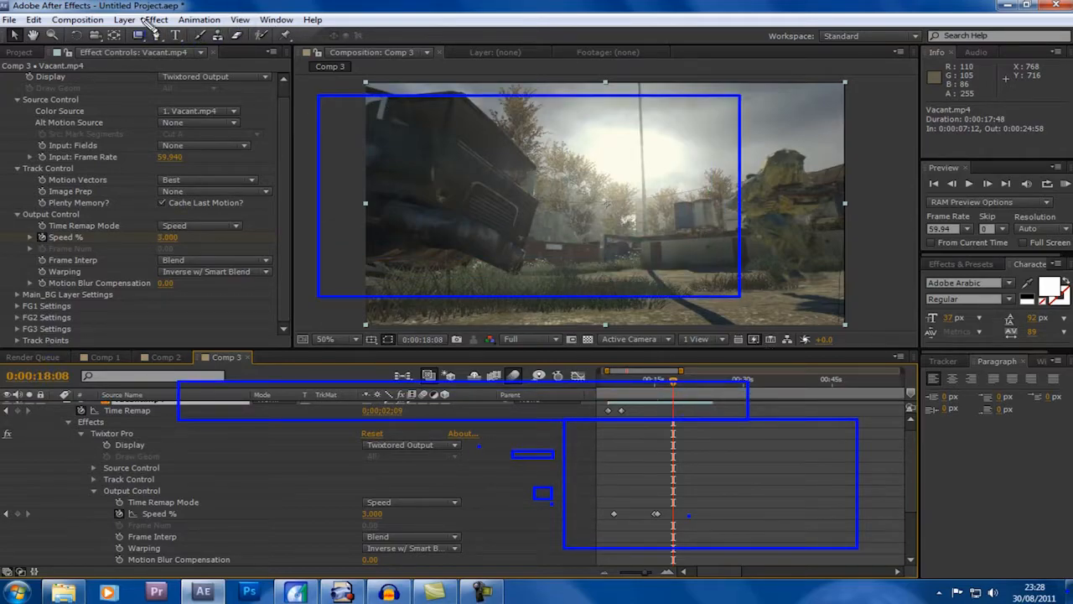
pyautogui.hotkey('ctrl', 'z')
pyautogui.hotkey('ctrl', 'z')
pyautogui.hotkey('ctrl', 'z')
pyautogui.hotkey('ctrl', 'z')
pyautogui.hotkey('ctrl', 'z')
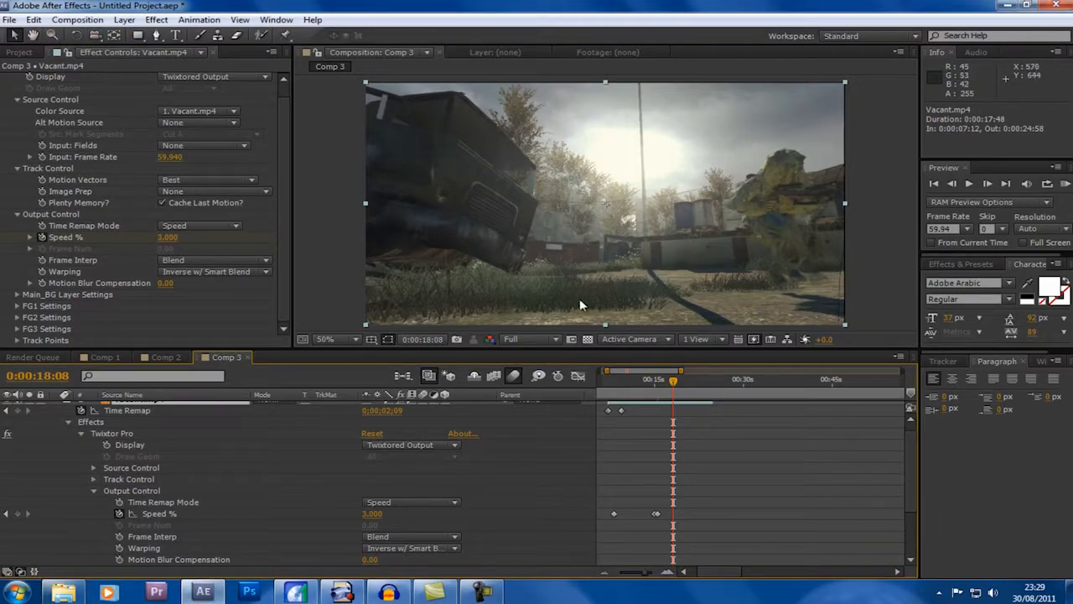
# Step: Add a Speed % keyframe at 0:00:16:37 without changing its value, and return the playhead to 0:00:14:36
pyautogui.click(676, 382)
pyautogui.moveTo(676, 382)
pyautogui.mouseDown()
pyautogui.moveTo(610, 382)
pyautogui.moveTo(699, 393)
pyautogui.moveTo(661, 388)
pyautogui.mouseUp()
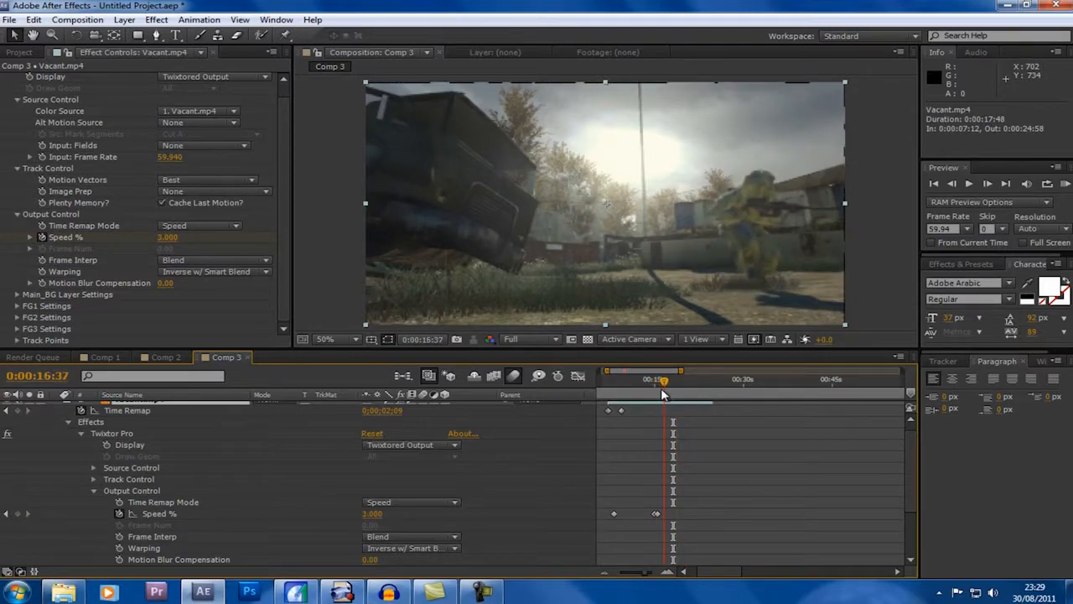
pyautogui.click(17, 513)
pyautogui.click(987, 183)
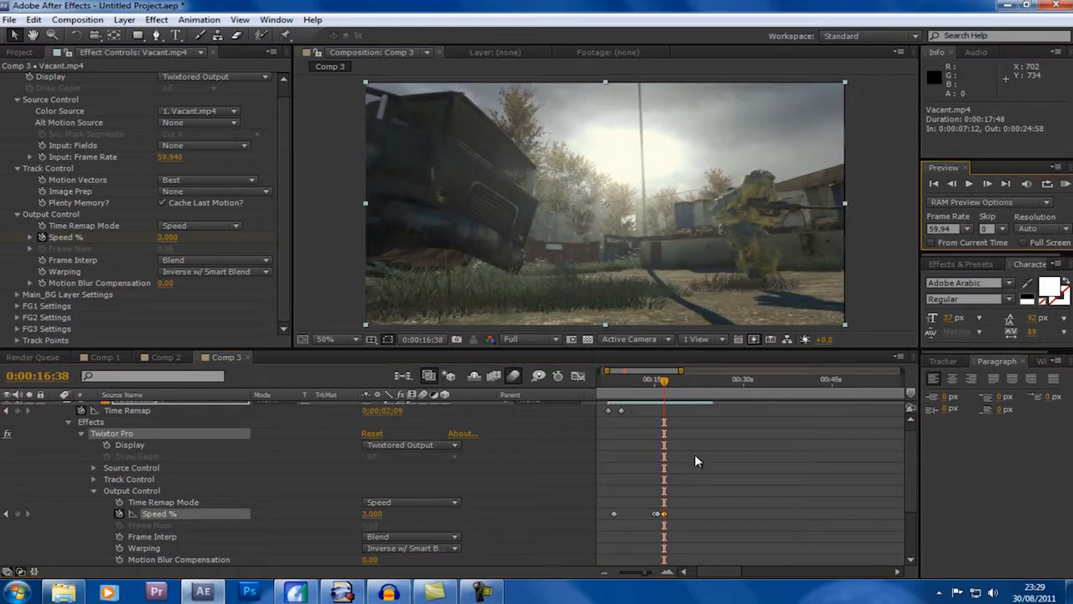
pyautogui.moveTo(673, 383)
pyautogui.mouseDown()
pyautogui.moveTo(713, 384)
pyautogui.moveTo(664, 383)
pyautogui.mouseUp()
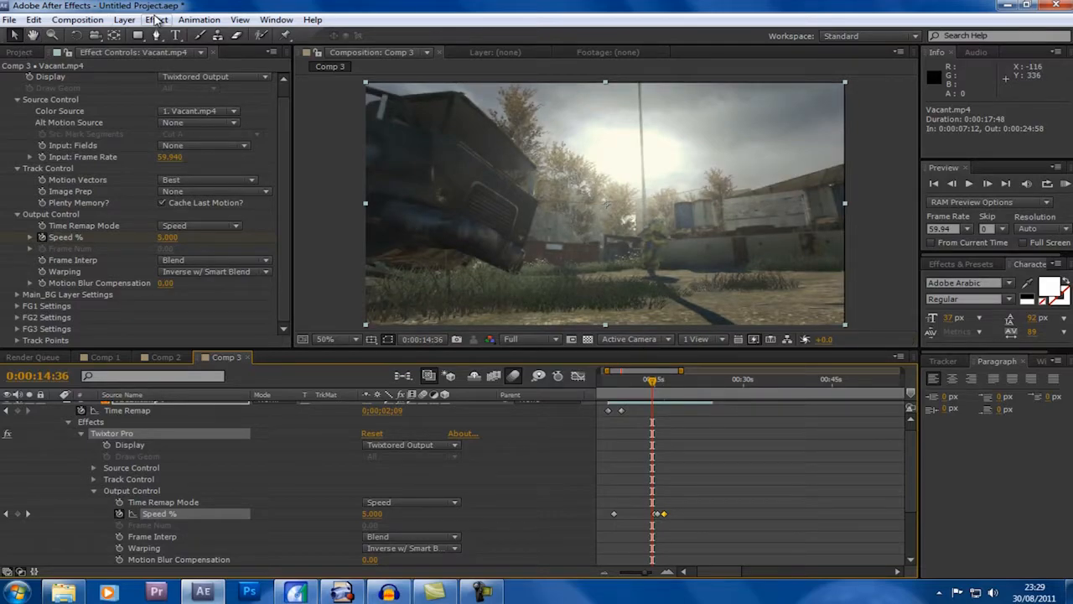
pyautogui.scroll(1, 914, 474)
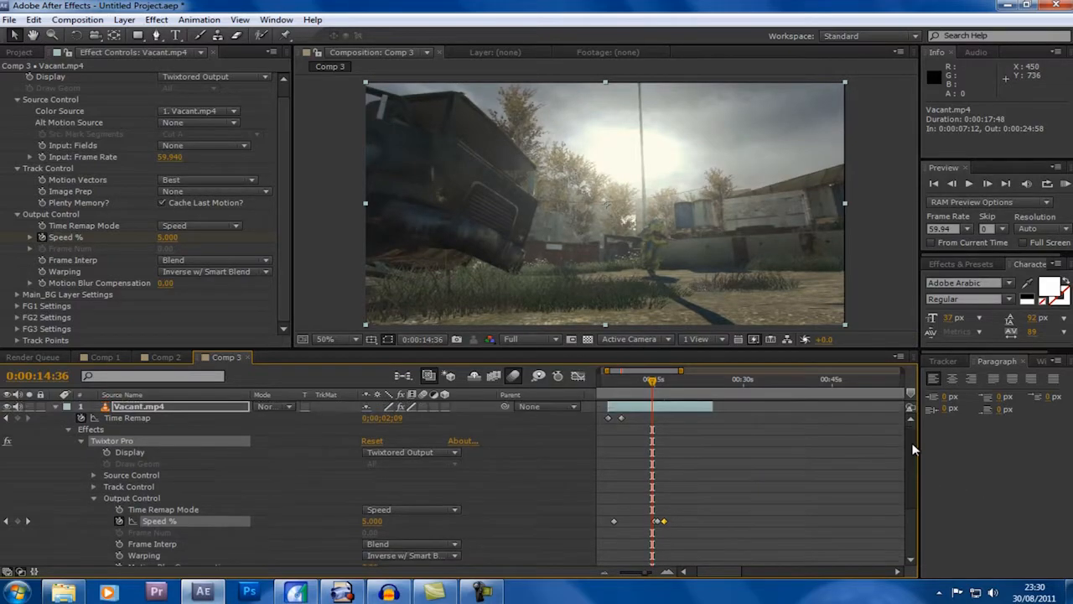
pyautogui.click(679, 409)
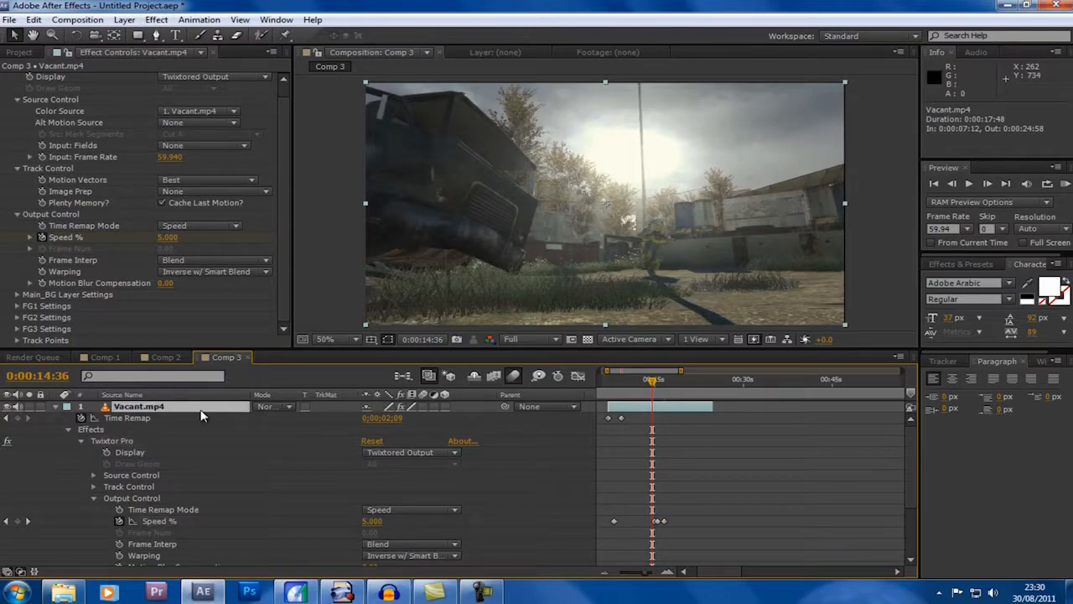
# Step: Import Go swag logo.png from the C4D text folder in Pictures and add it to Comp 3 above the Vacant.mp4 layer
pyautogui.click(67, 592)
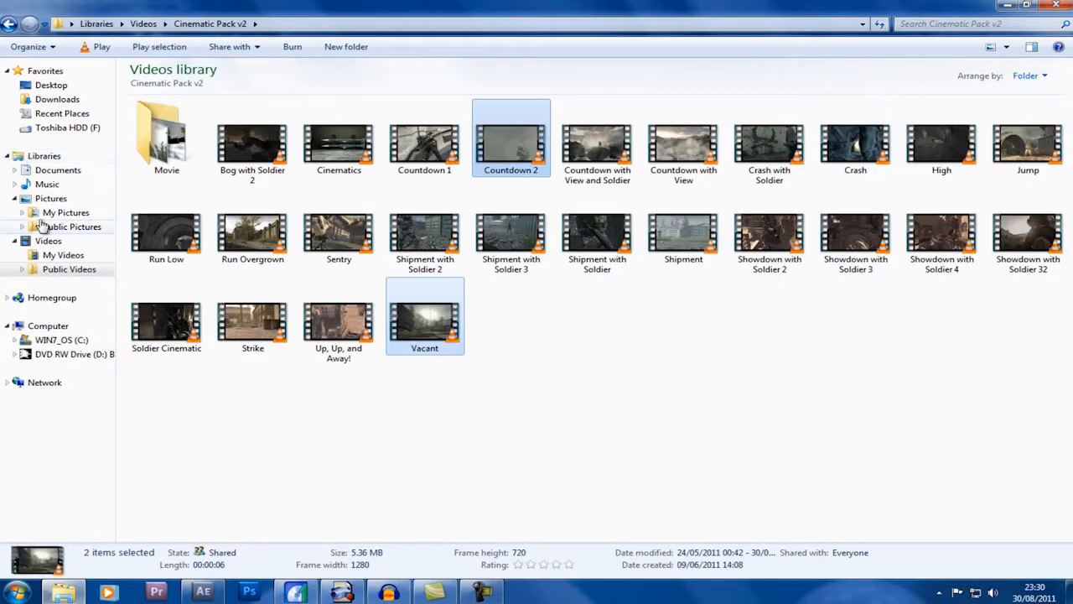
pyautogui.click(51, 199)
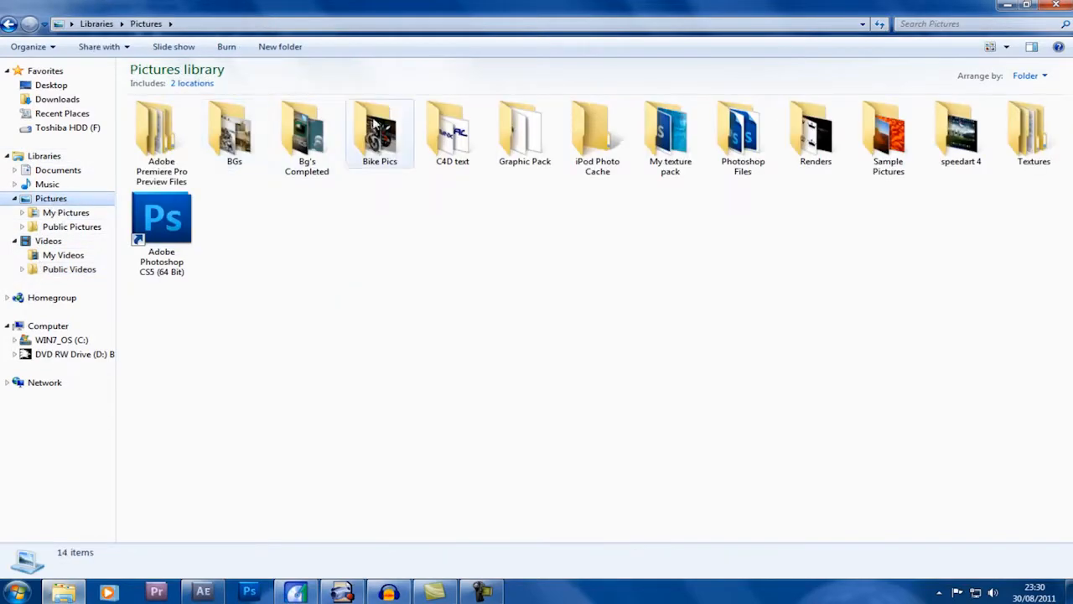
pyautogui.doubleClick(444, 132)
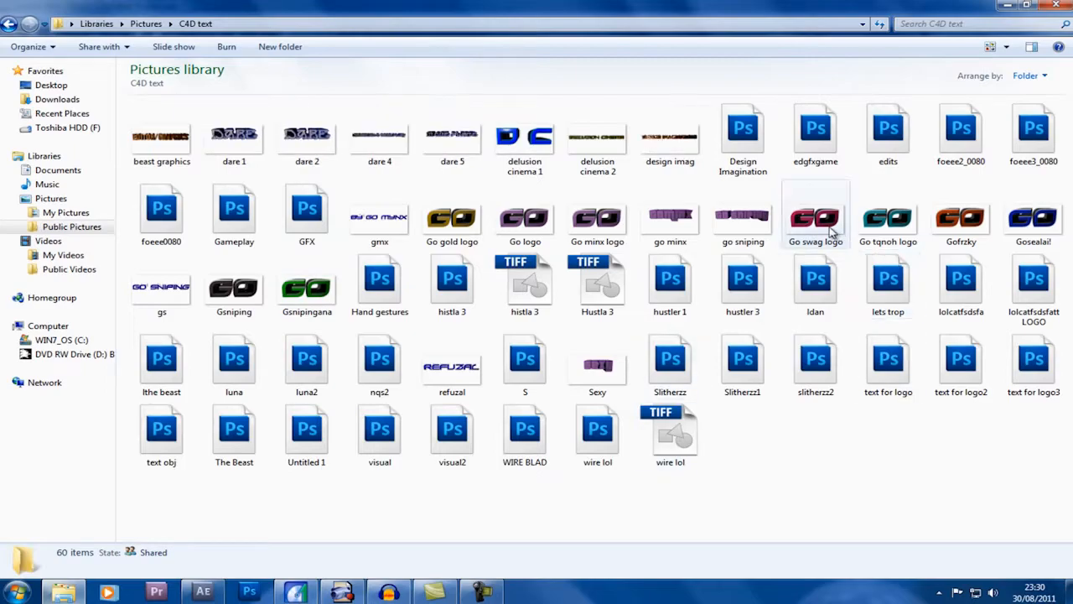
pyautogui.moveTo(815, 222); pyautogui.dragTo(149, 282)
pyautogui.click(19, 53)
pyautogui.click(91, 303)
pyautogui.click(64, 591)
pyautogui.moveTo(818, 235); pyautogui.dragTo(186, 292)
pyautogui.moveTo(74, 254); pyautogui.dragTo(666, 405)
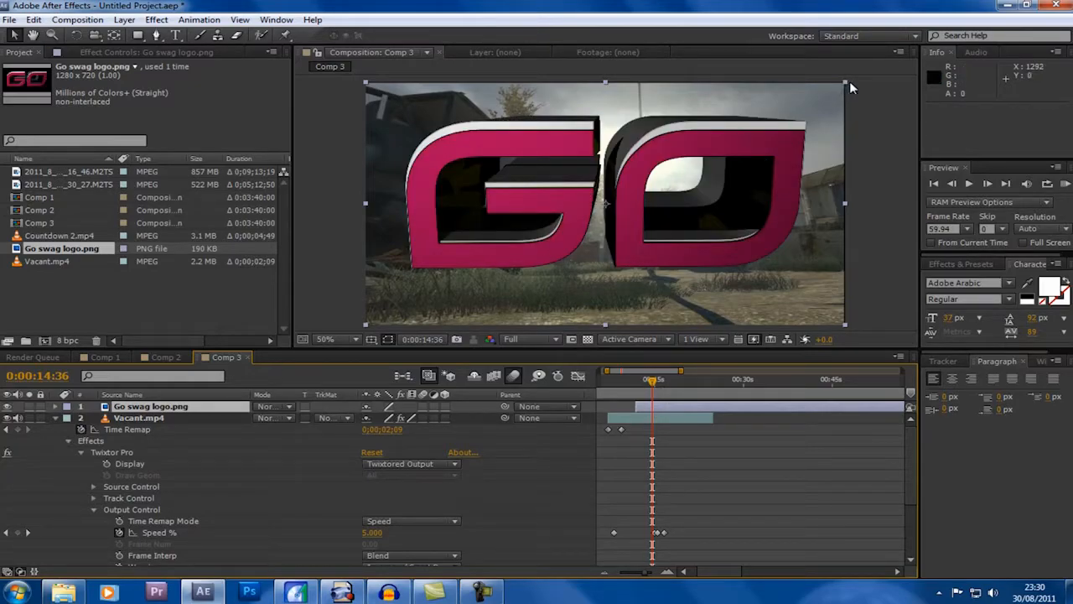
# Step: Scale the Go swag logo to about 36% by 38% and place it over the grass just below the truck
pyautogui.moveTo(845, 83); pyautogui.dragTo(693, 157)
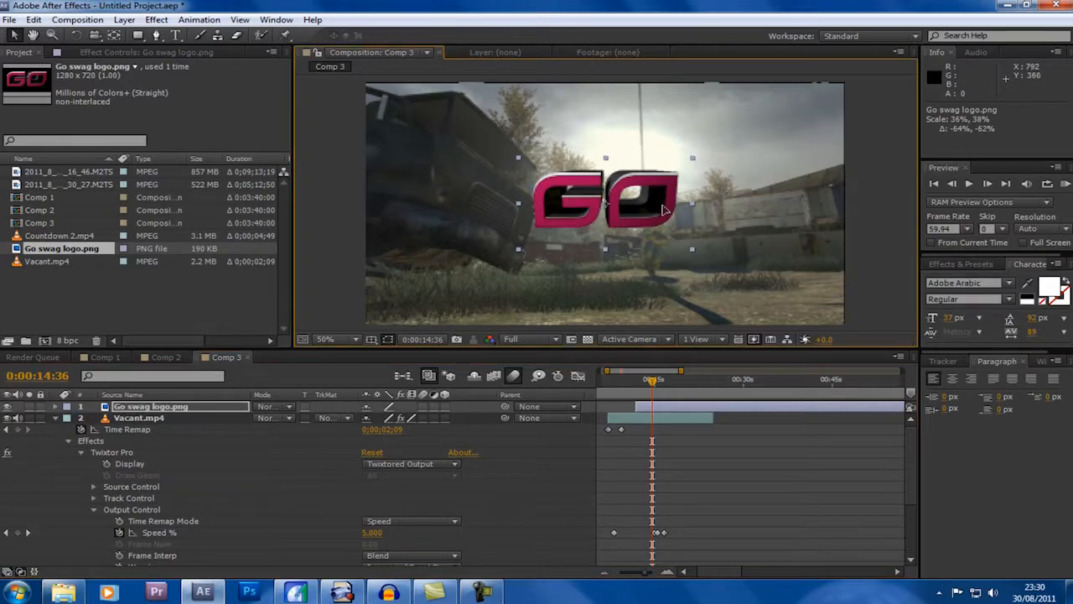
pyautogui.moveTo(659, 219); pyautogui.dragTo(584, 293)
pyautogui.click(718, 470)
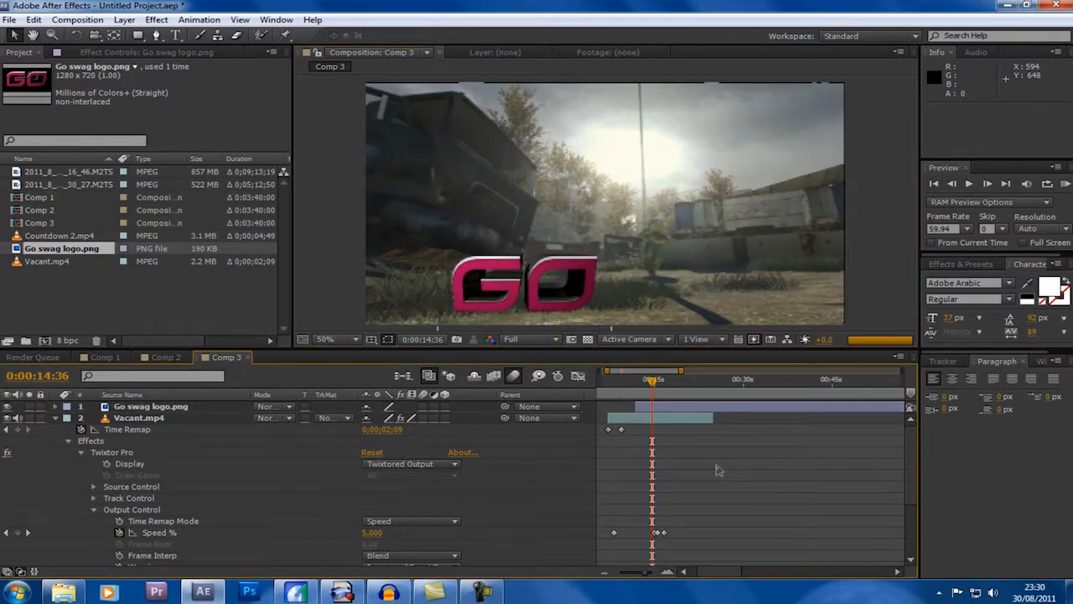
# Step: Move the playhead to 0:00:13:05 and apply the Video Copilot Twitch effect to the Vacant.mp4 layer
pyautogui.moveTo(627, 380); pyautogui.dragTo(643, 381)
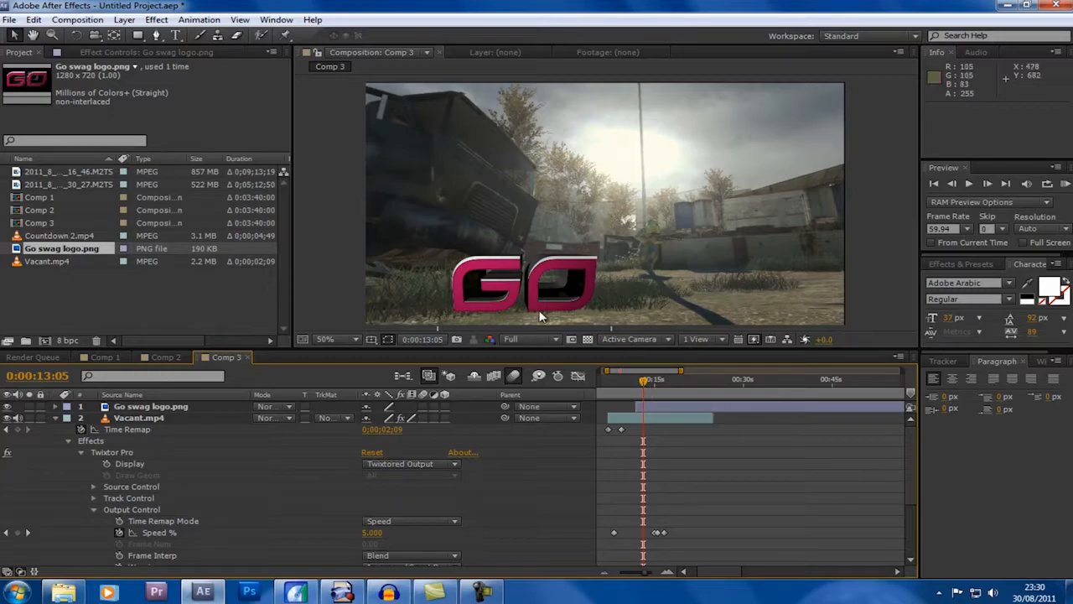
pyautogui.click(669, 417)
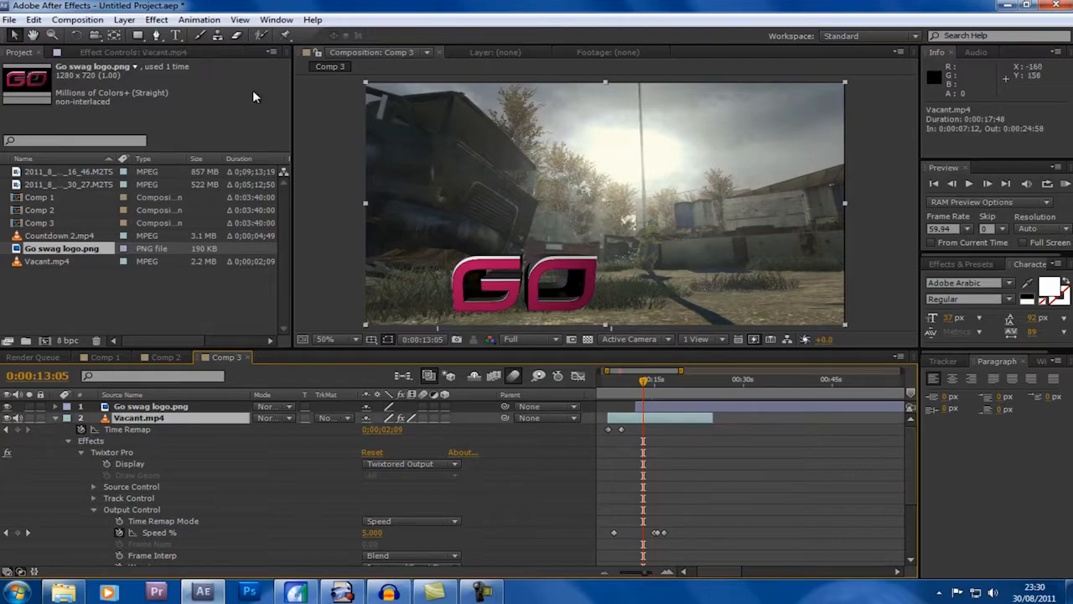
pyautogui.click(156, 19)
pyautogui.moveTo(249, 439)
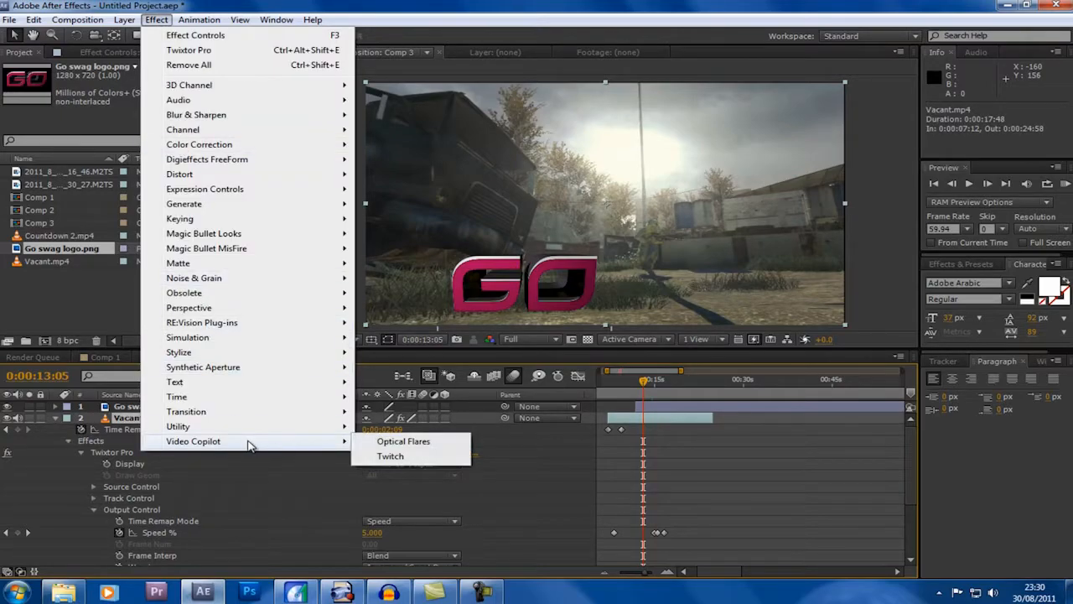
pyautogui.click(390, 456)
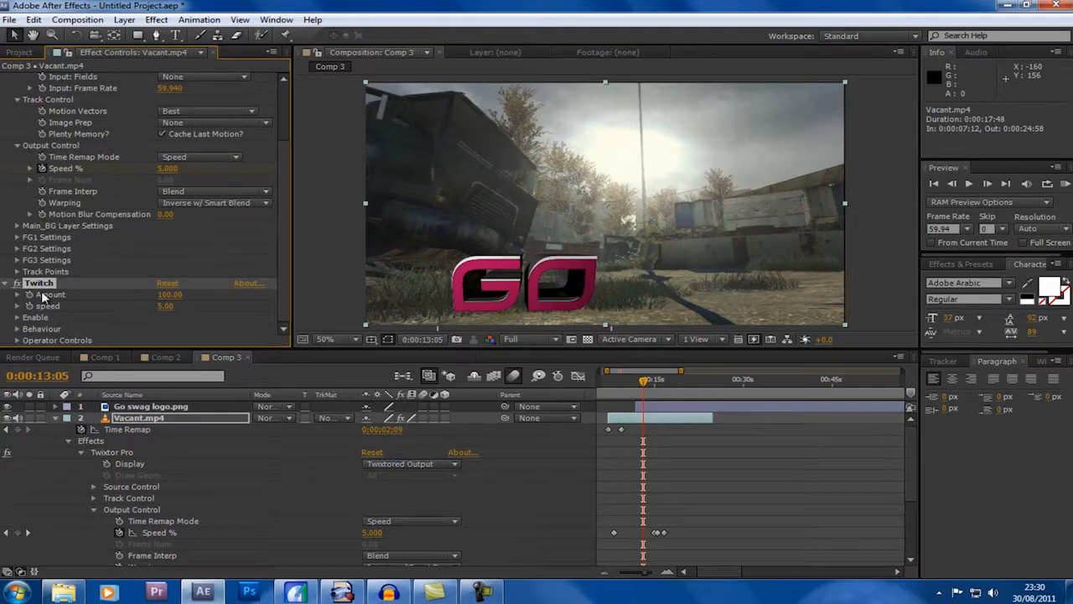
# Step: Enable the Twitch effect's Slide operator on the Vacant.mp4 layer and move the playhead to 0:00:13:28
pyautogui.click(17, 318)
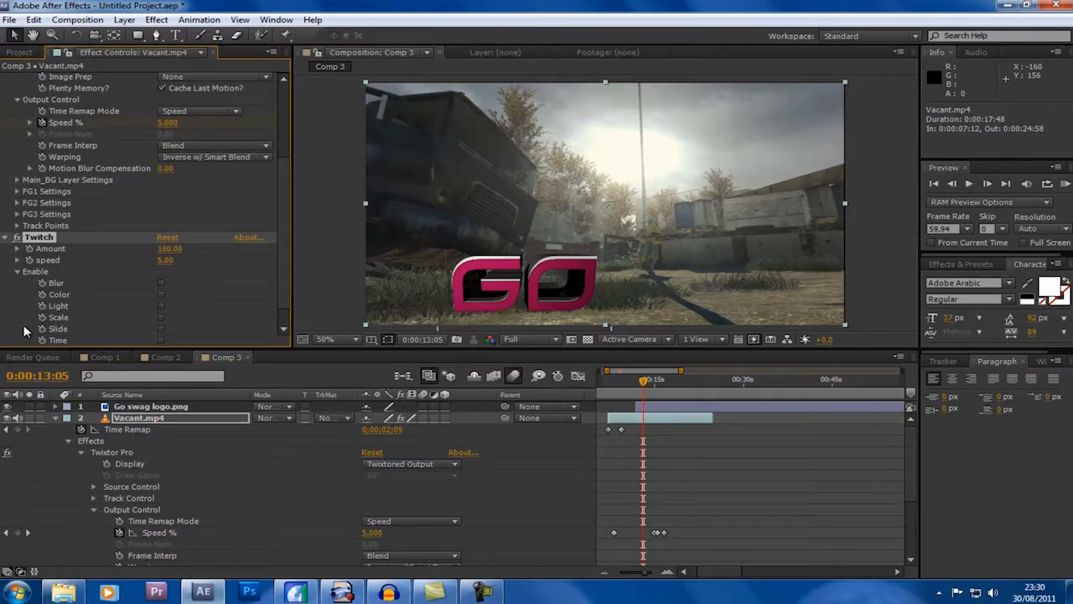
pyautogui.click(161, 328)
pyautogui.click(19, 273)
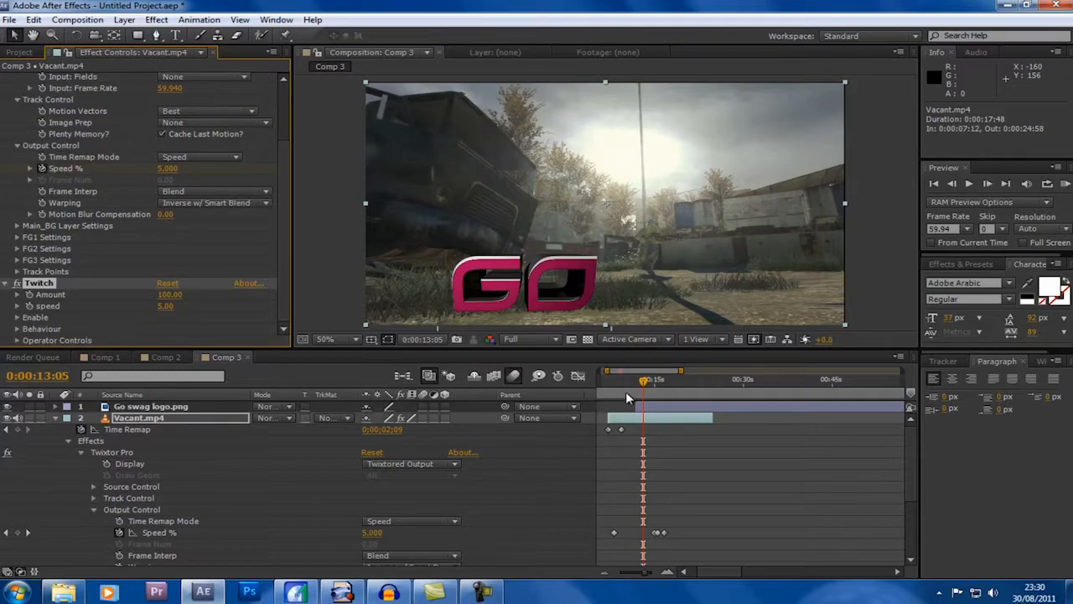
pyautogui.moveTo(643, 383); pyautogui.dragTo(645, 381)
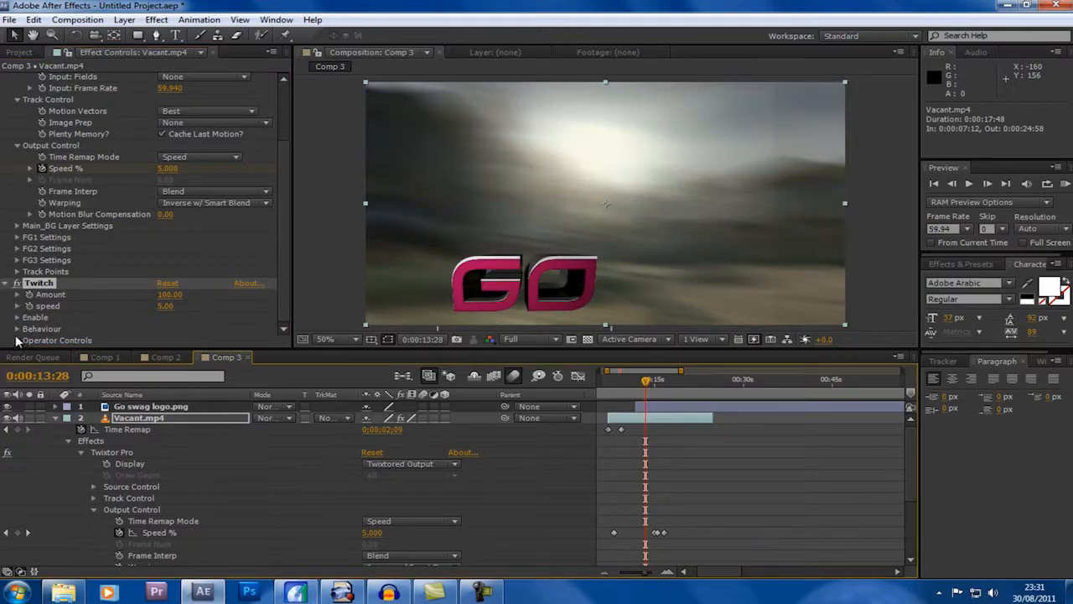
# Step: In the Twitch Slide controls, set Slide Amount to 17, RGB Split to 70, Spread to 0 and Tendency to -1
pyautogui.click(19, 341)
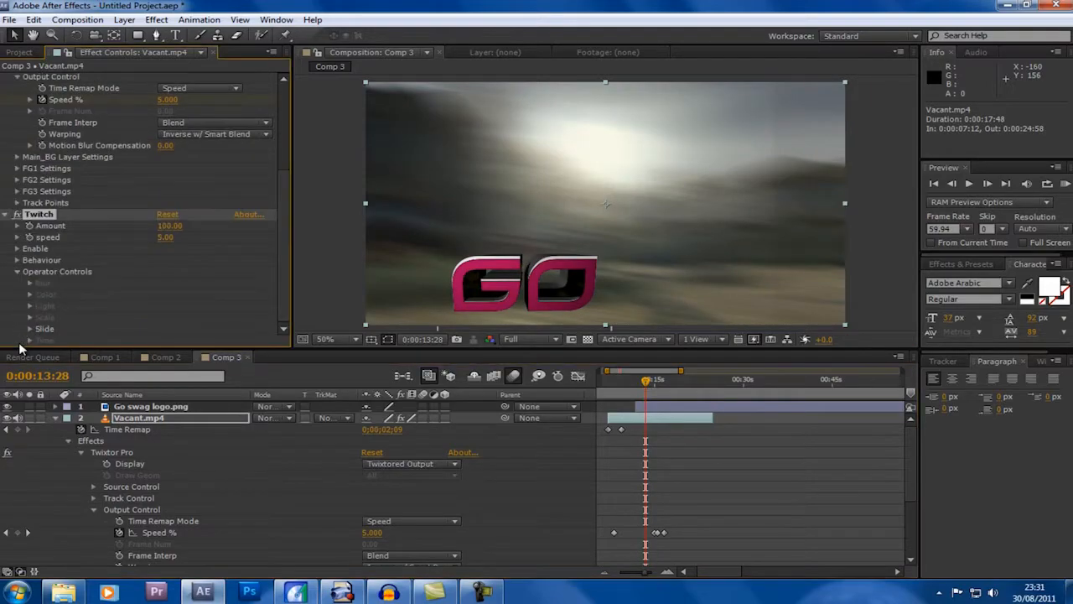
pyautogui.click(30, 329)
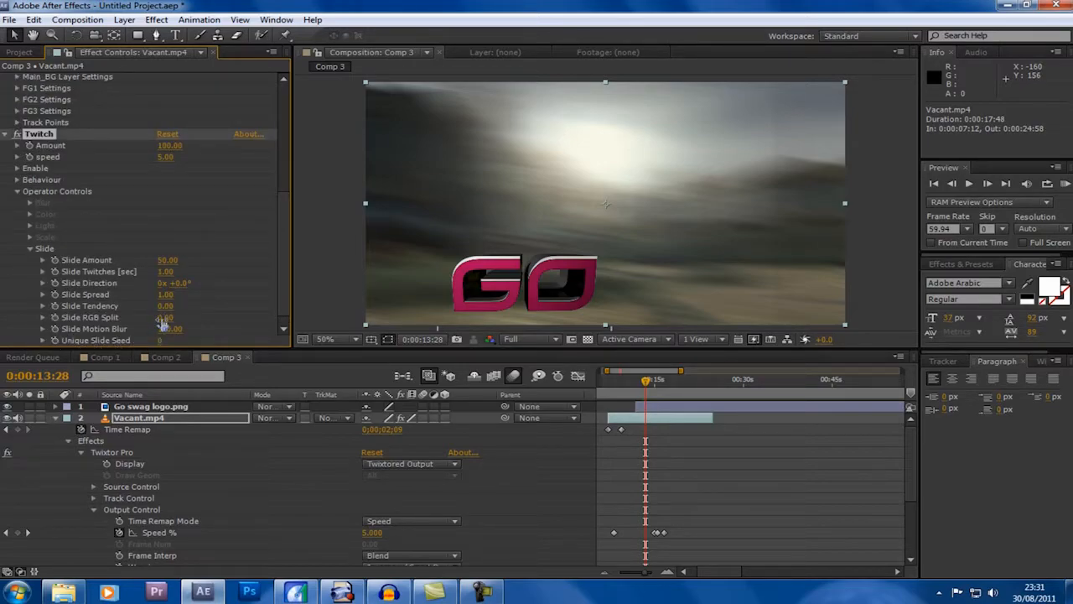
pyautogui.moveTo(207, 319); pyautogui.dragTo(213, 320)
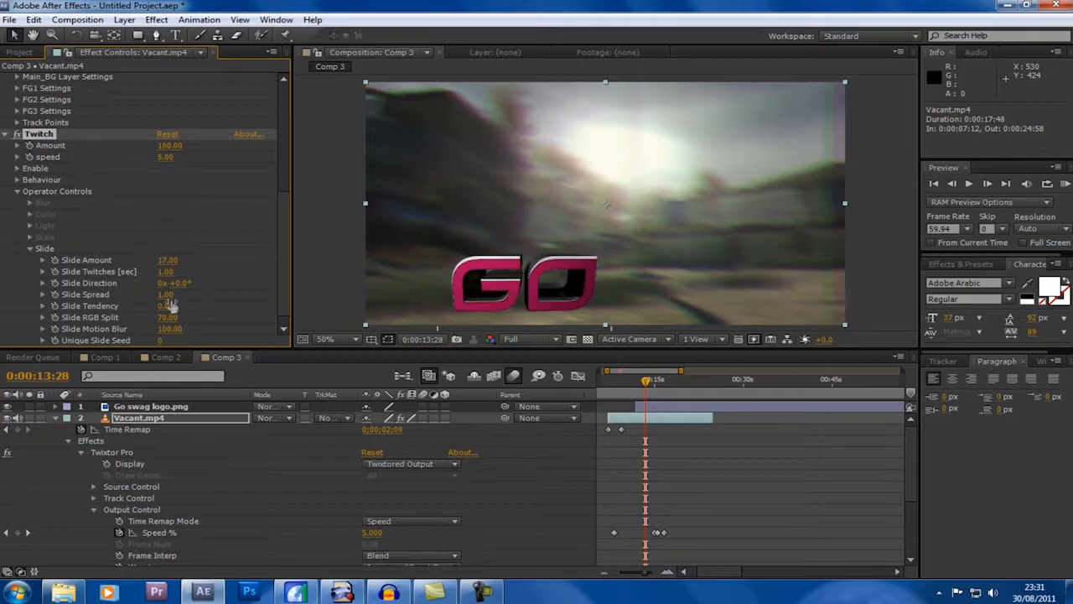
pyautogui.moveTo(231, 299); pyautogui.dragTo(138, 312)
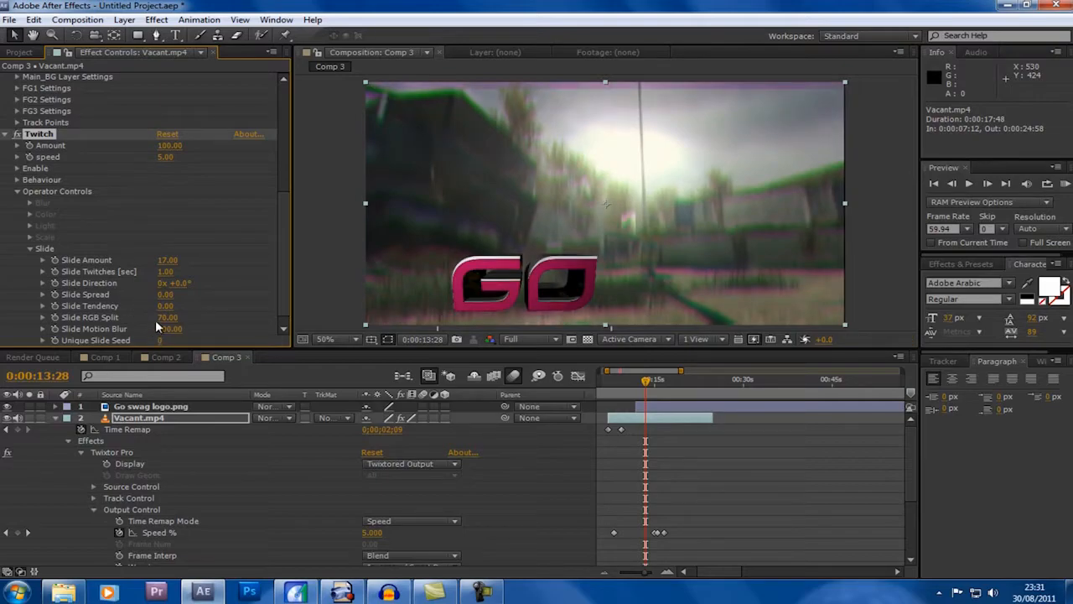
pyautogui.moveTo(205, 309); pyautogui.dragTo(340, 309)
pyautogui.moveTo(168, 306); pyautogui.dragTo(131, 286)
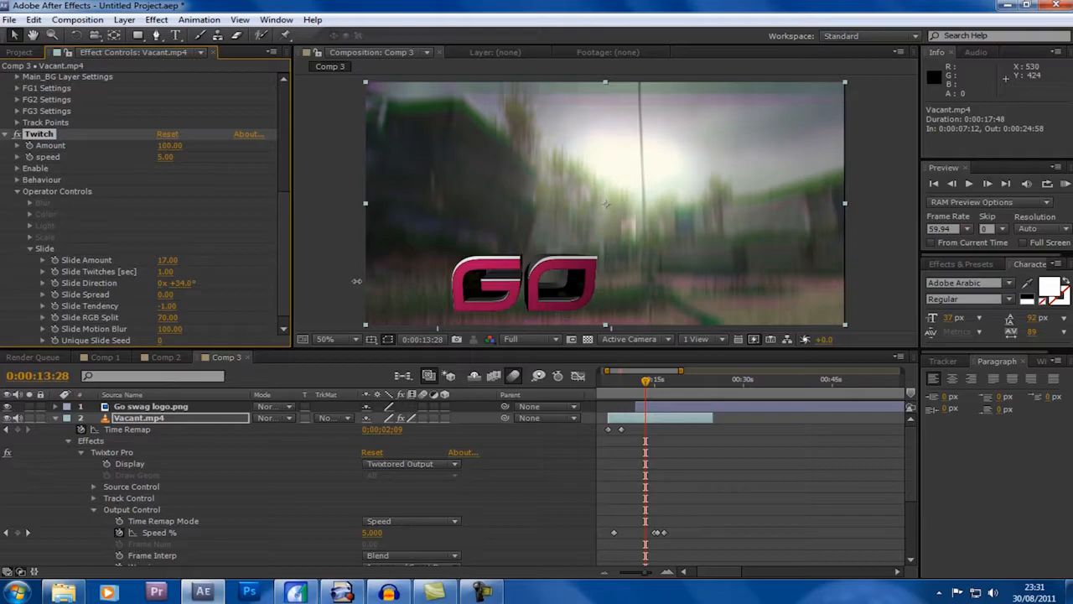
# Step: Keyframe the Twitch Slide Direction at +273° on 0:00:13:28 and +112° on 0:00:15:29
pyautogui.moveTo(356, 280); pyautogui.dragTo(385, 281)
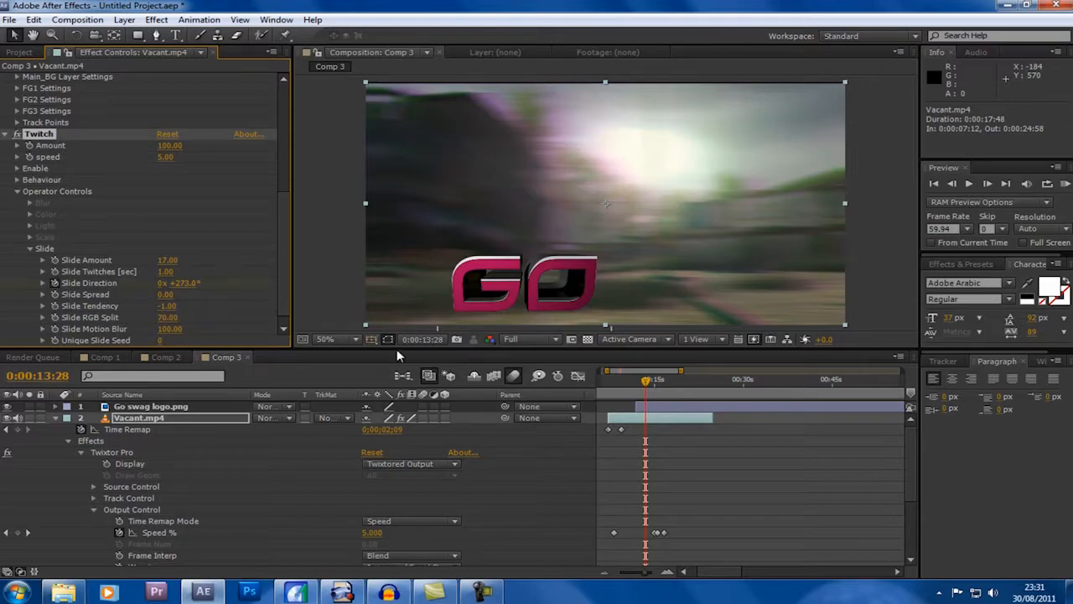
pyautogui.moveTo(645, 381); pyautogui.dragTo(657, 382)
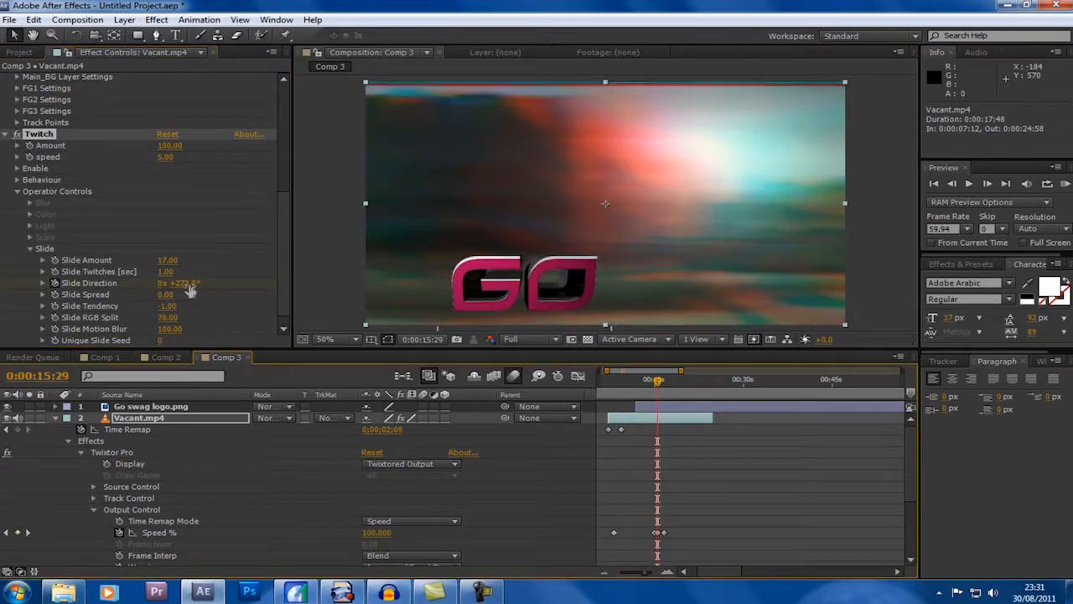
pyautogui.moveTo(122, 276); pyautogui.dragTo(88, 292)
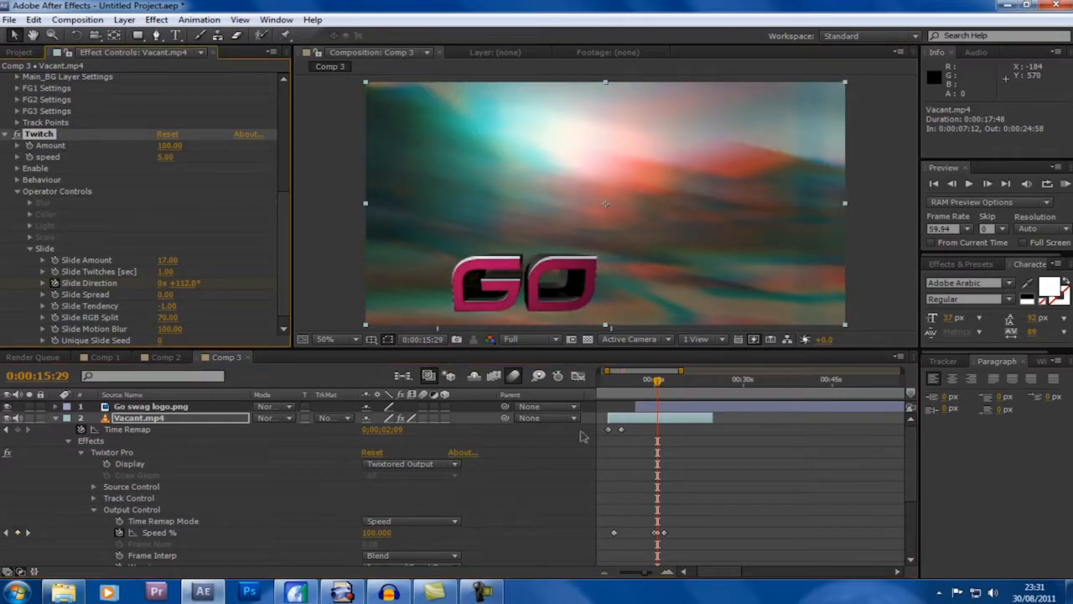
# Step: Move the playhead to 0:00:18:31 and copy the Twitch effect from the Vacant.mp4 layer onto the Go swag logo.png layer
pyautogui.click(639, 382)
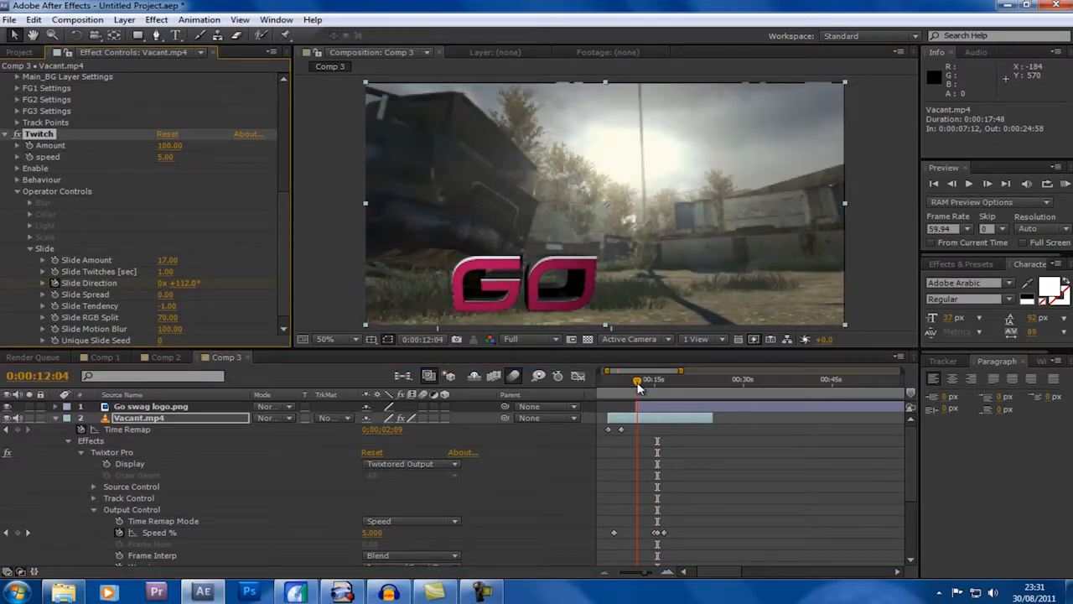
pyautogui.moveTo(642, 388); pyautogui.dragTo(675, 397)
pyautogui.moveTo(675, 392)
pyautogui.mouseDown()
pyautogui.moveTo(654, 390)
pyautogui.moveTo(677, 393)
pyautogui.mouseUp()
pyautogui.click(677, 408)
pyautogui.click(676, 419)
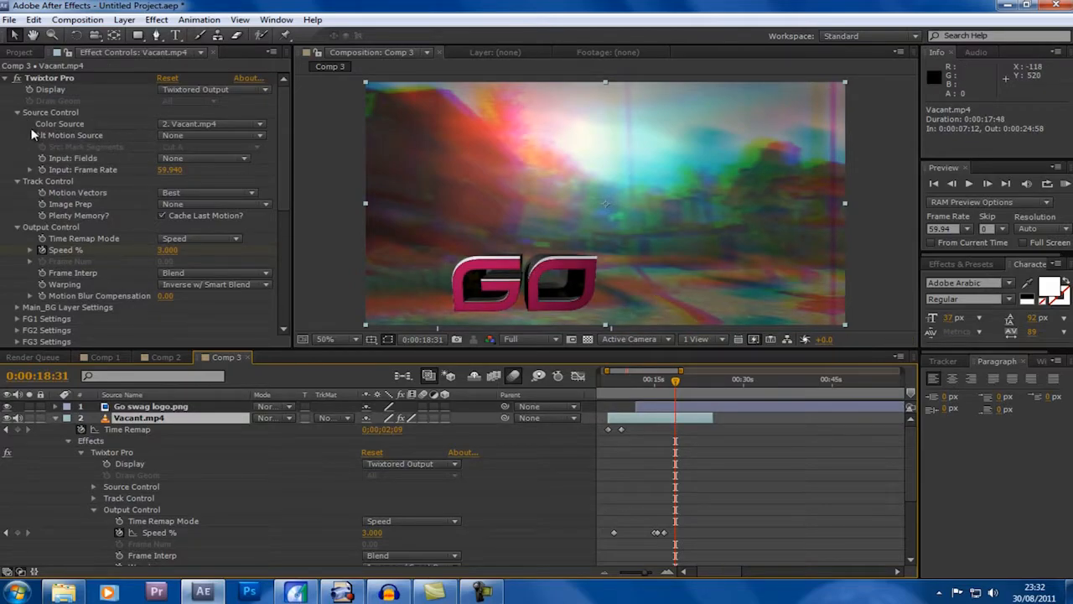
pyautogui.moveTo(284, 204); pyautogui.dragTo(283, 313)
pyautogui.click(42, 129)
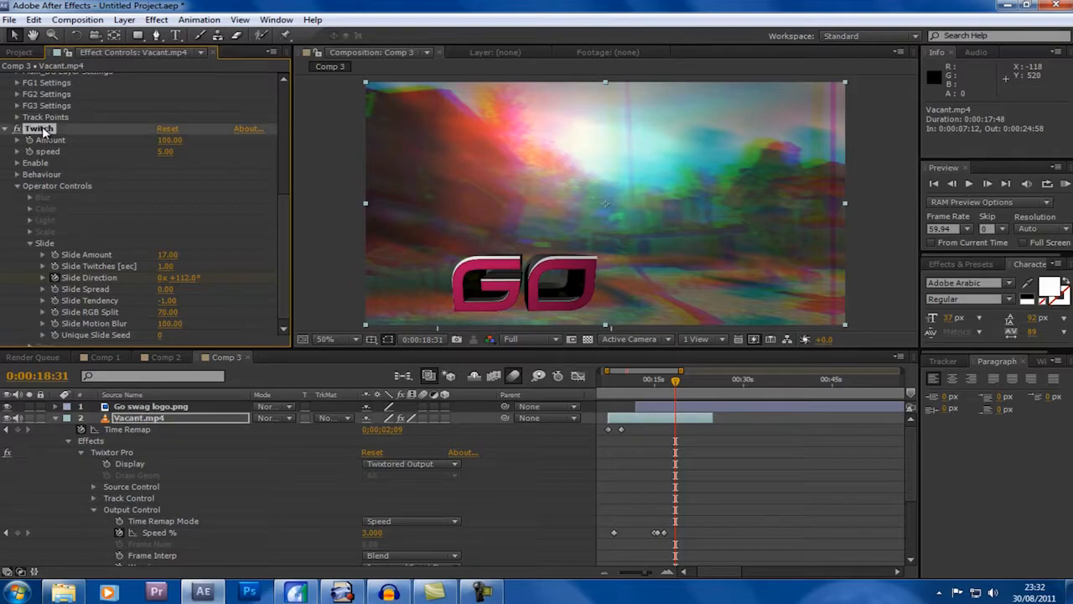
pyautogui.click(656, 409)
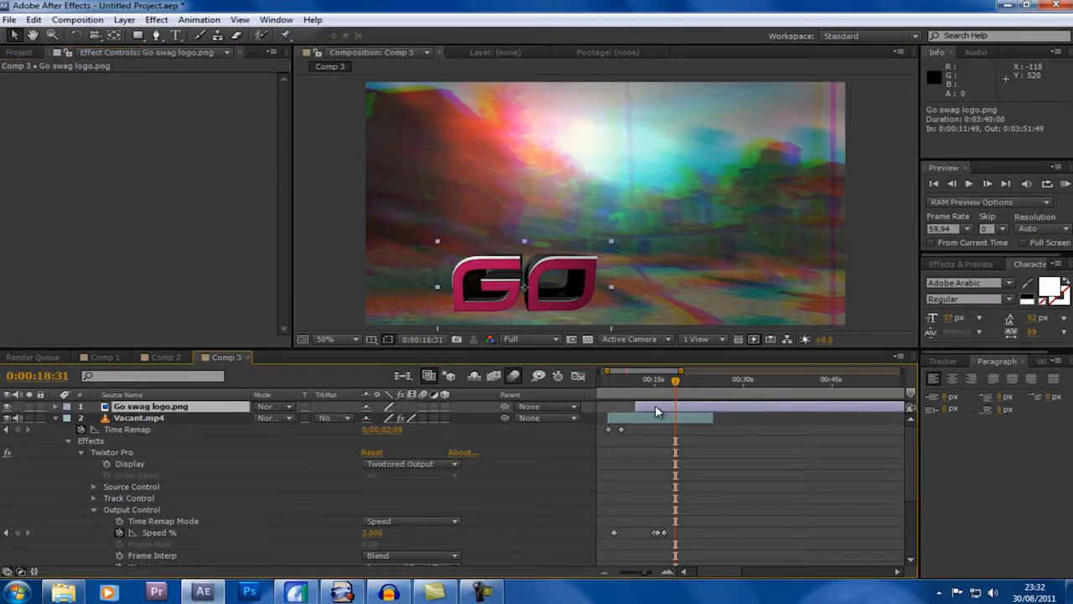
pyautogui.hotkey('ctrl', 'v')
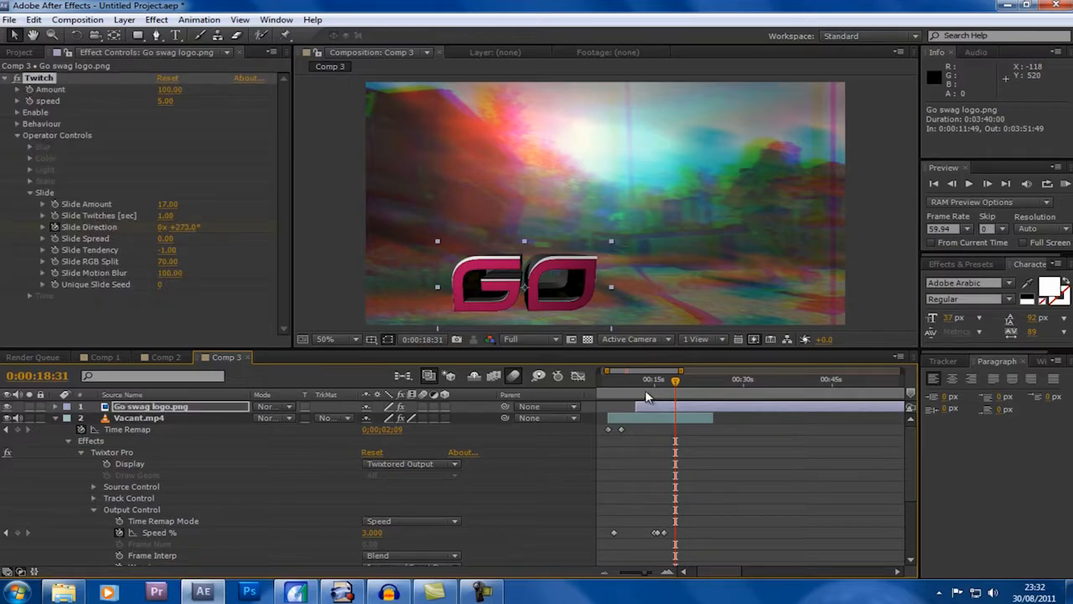
# Step: Scrub Comp 3 between about 0:00:14:51 and 0:00:18:24 to examine the twitching logo, then stop at 0:00:16:22
pyautogui.moveTo(653, 387); pyautogui.dragTo(682, 385)
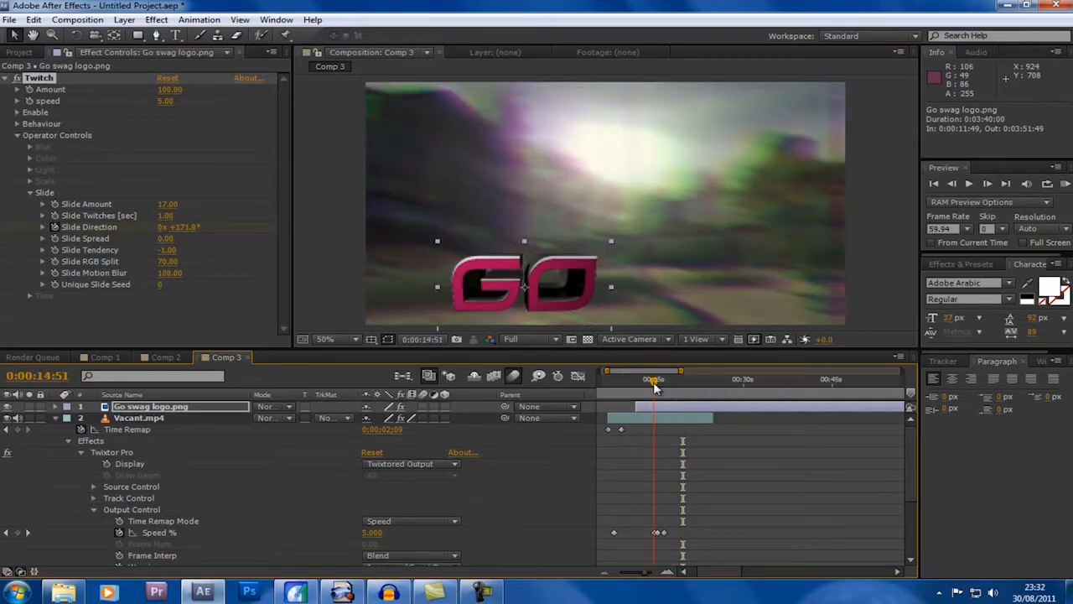
pyautogui.moveTo(673, 388); pyautogui.dragTo(676, 390)
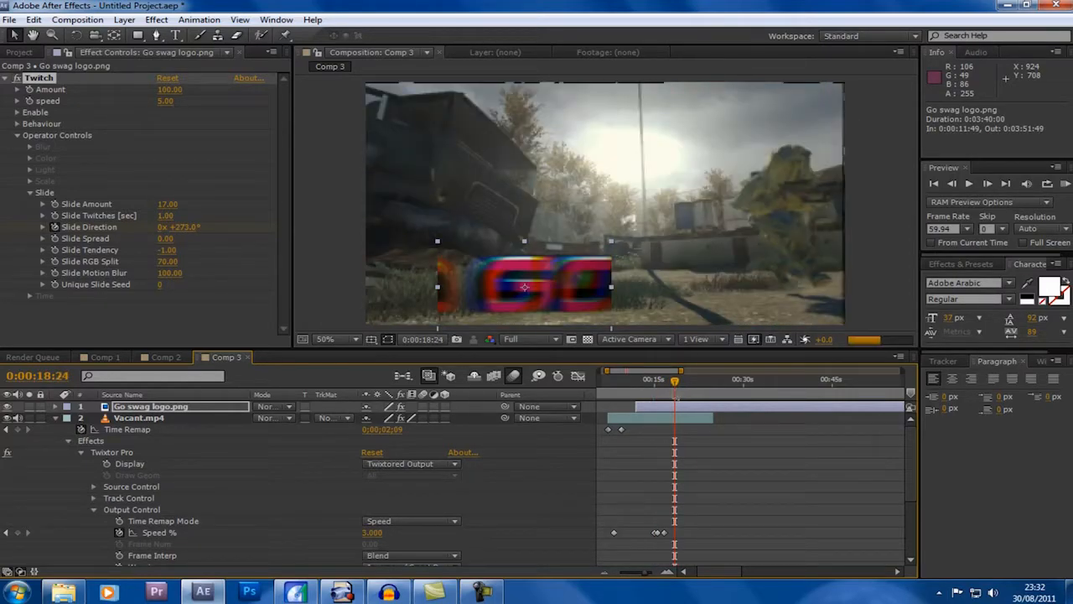
pyautogui.click(1068, 592)
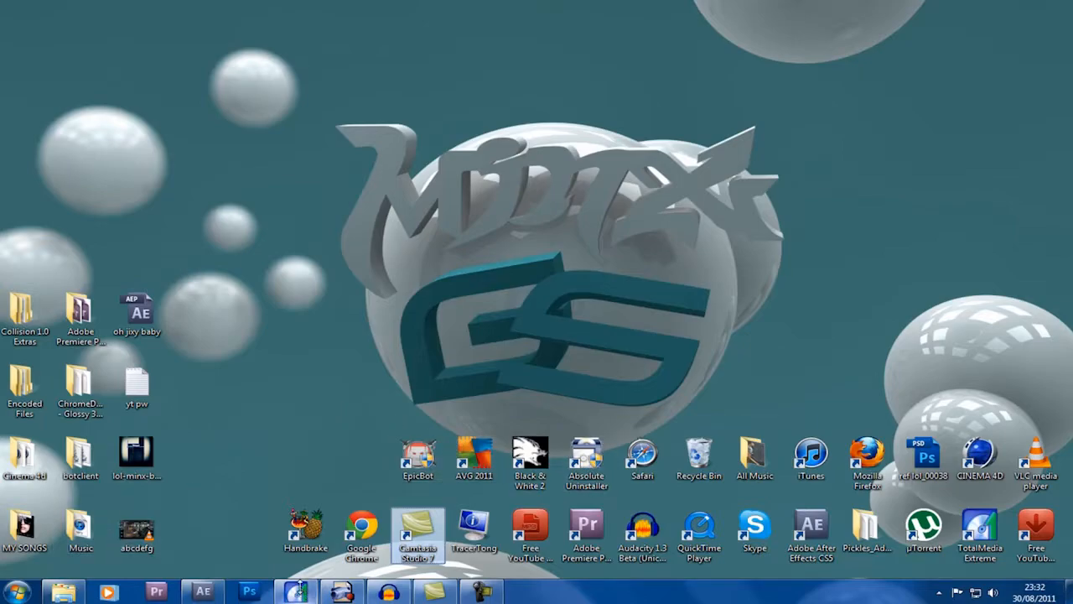
pyautogui.click(203, 592)
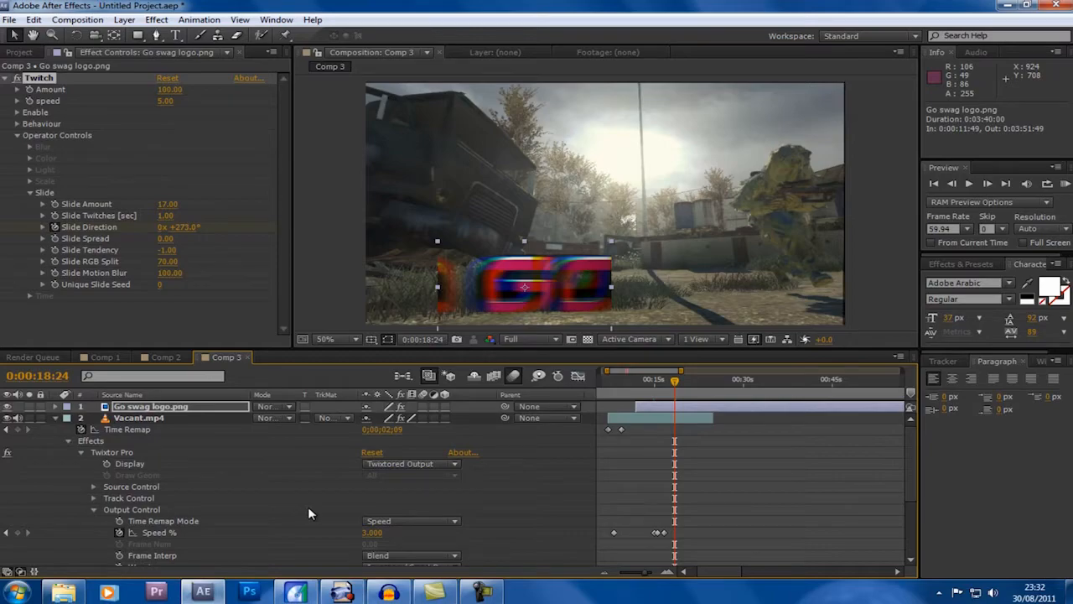
pyautogui.moveTo(643, 387); pyautogui.dragTo(662, 381)
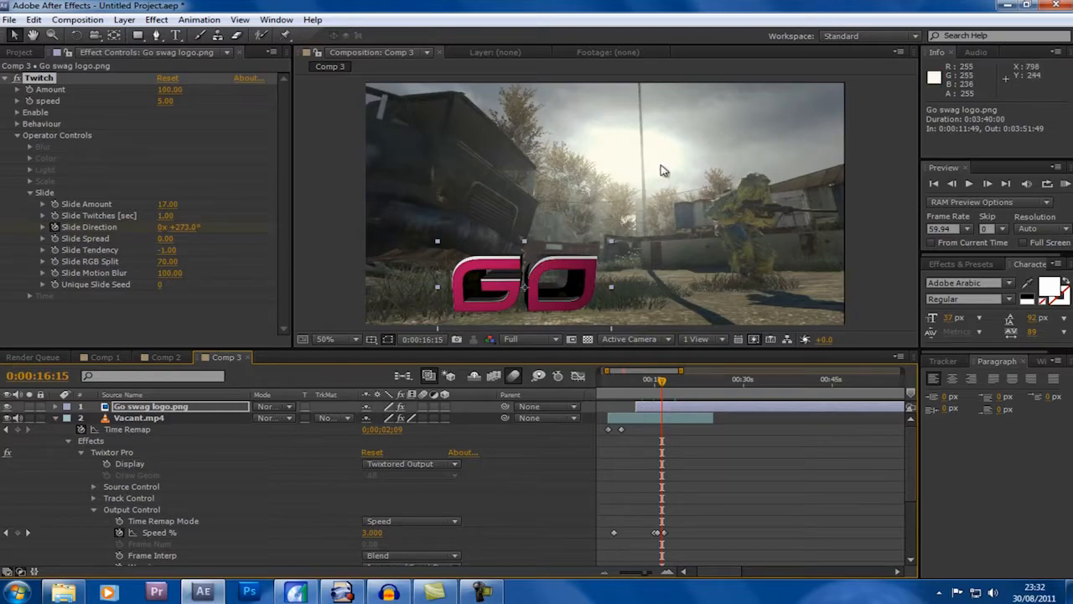
pyautogui.click(662, 382)
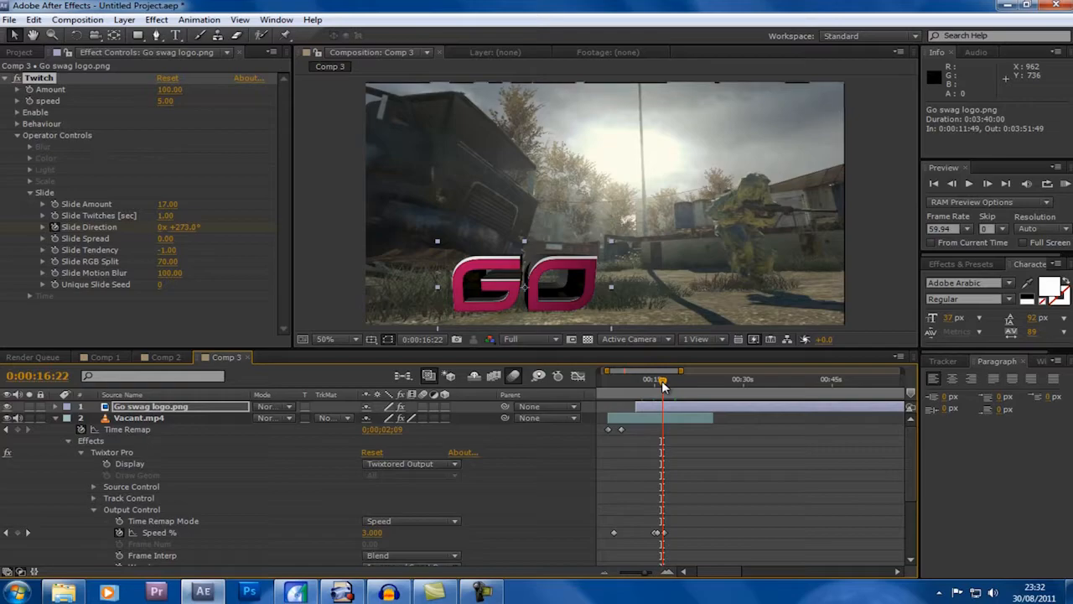
# Step: Apply the Curves effect to the Vacant.mp4 layer and shape its RGB curve into an S with brighter highlights and darker shadows
pyautogui.click(664, 418)
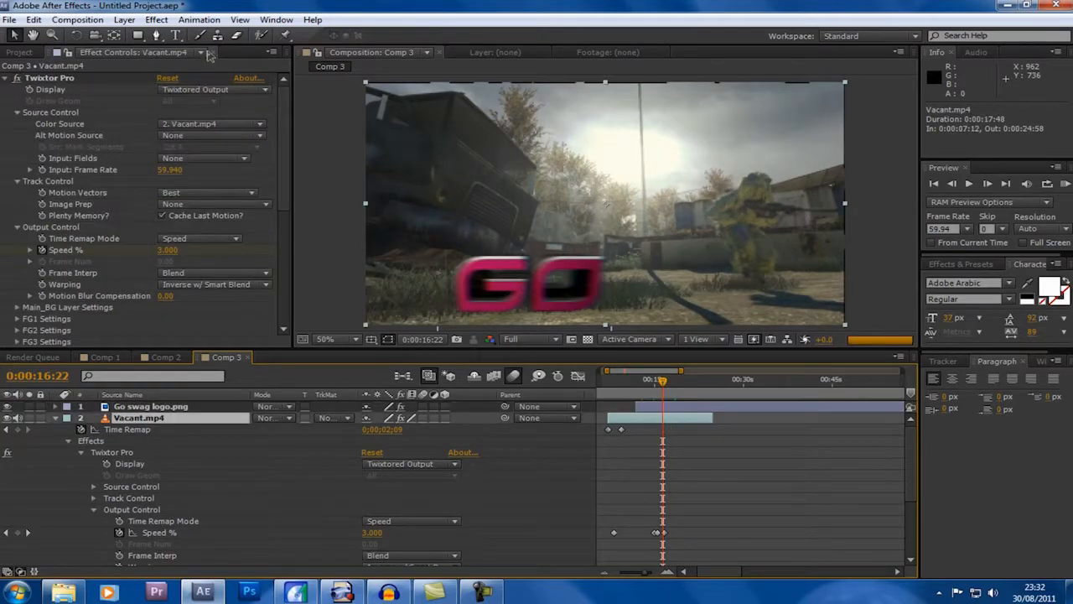
pyautogui.click(156, 20)
pyautogui.moveTo(223, 210)
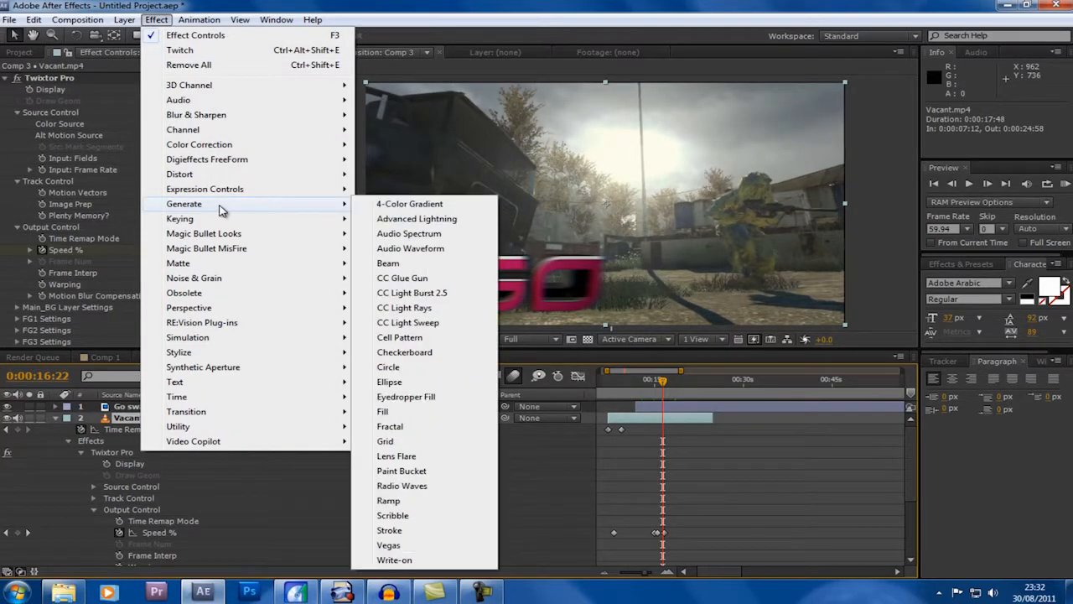
pyautogui.moveTo(218, 147)
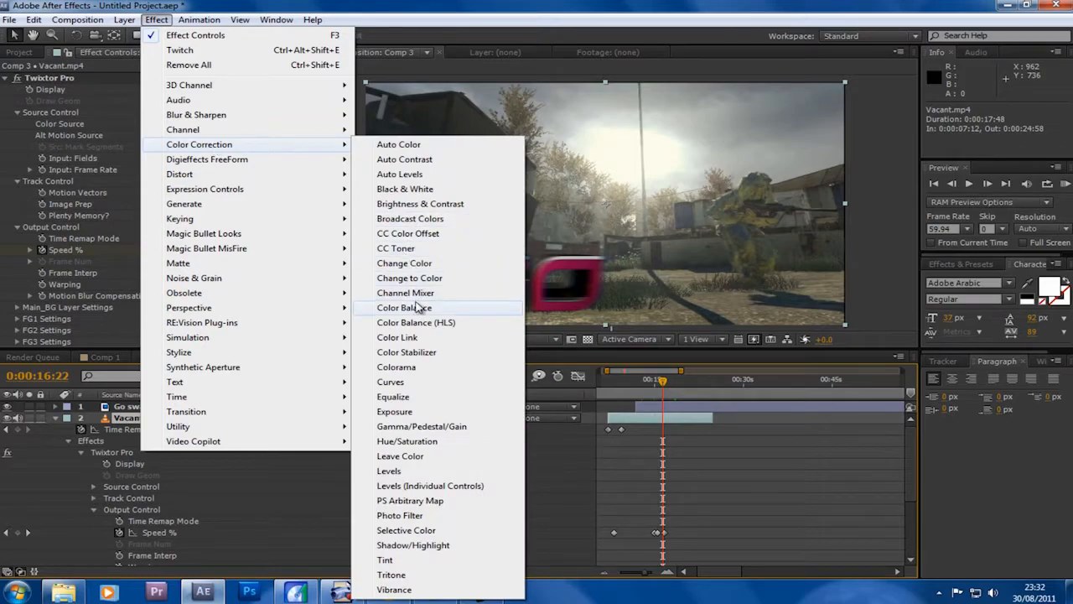
pyautogui.click(425, 382)
pyautogui.moveTo(144, 232); pyautogui.dragTo(128, 232)
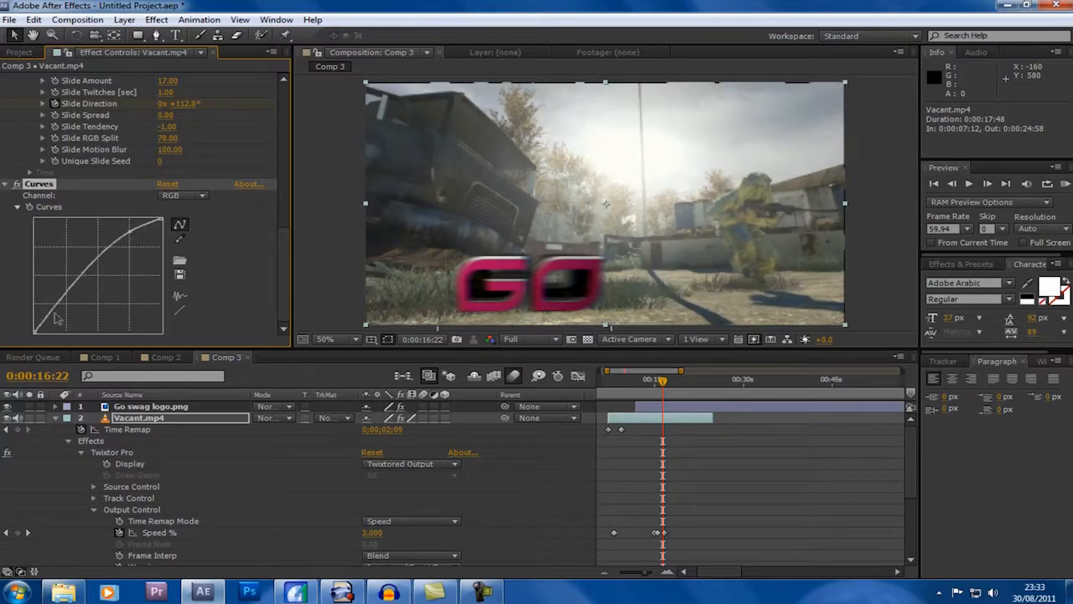
pyautogui.moveTo(55, 314)
pyautogui.mouseDown()
pyautogui.moveTo(66, 328)
pyautogui.moveTo(59, 318)
pyautogui.mouseUp()
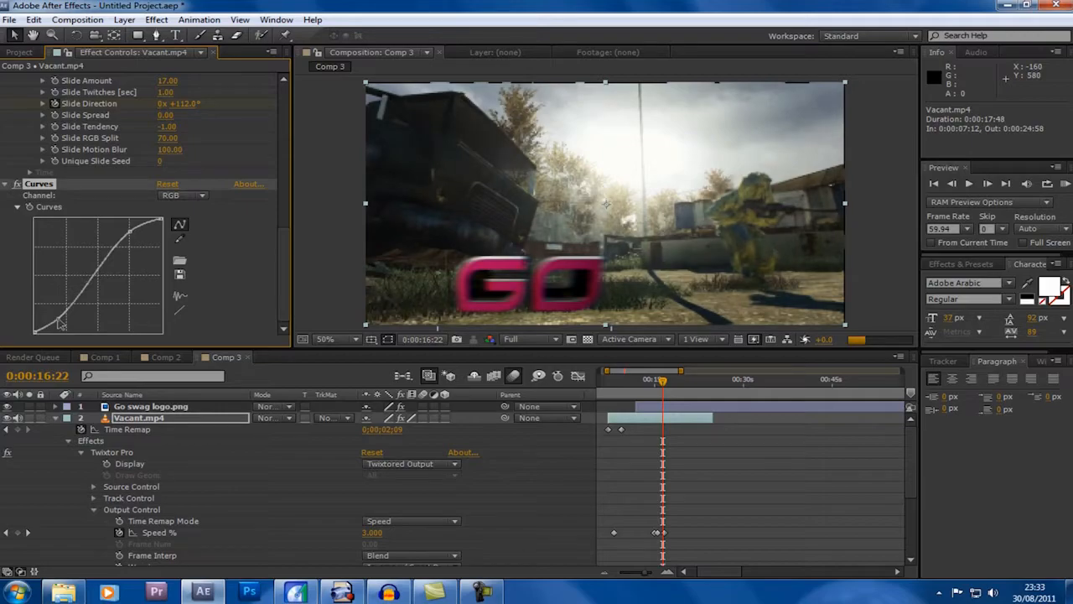
# Step: Add a point to the Green channel curve at its upper quarter, nudge it very slightly, and collapse the curve graph
pyautogui.click(183, 194)
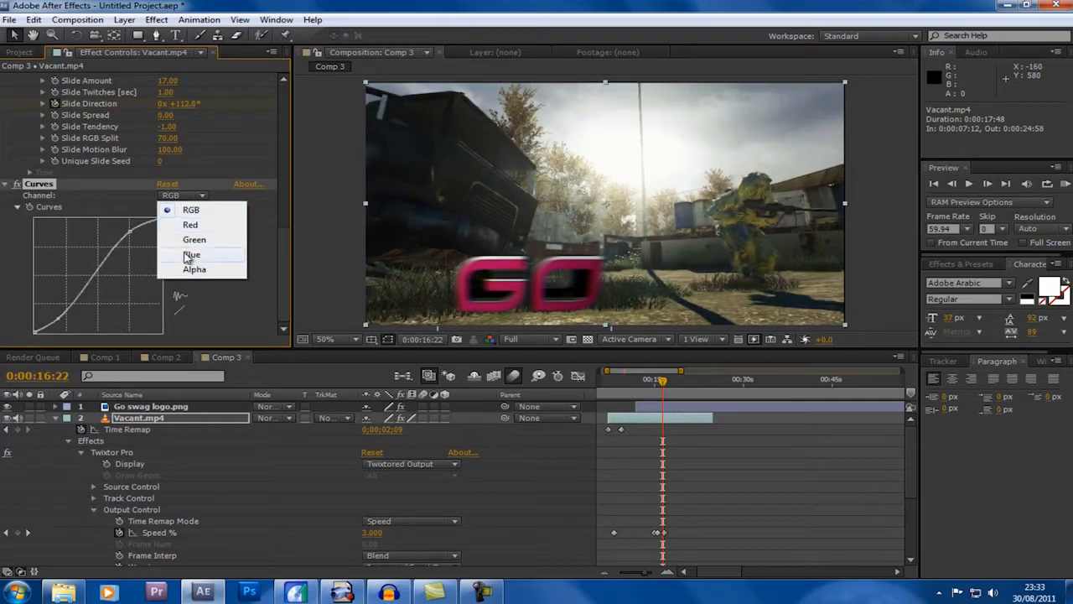
pyautogui.click(194, 239)
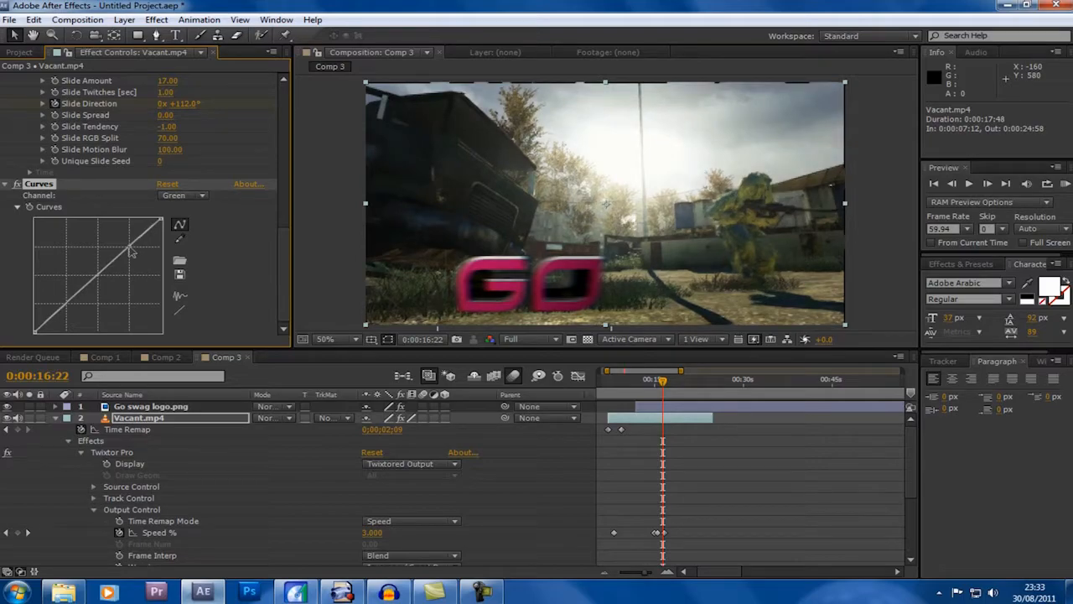
pyautogui.moveTo(129, 247); pyautogui.dragTo(128, 247)
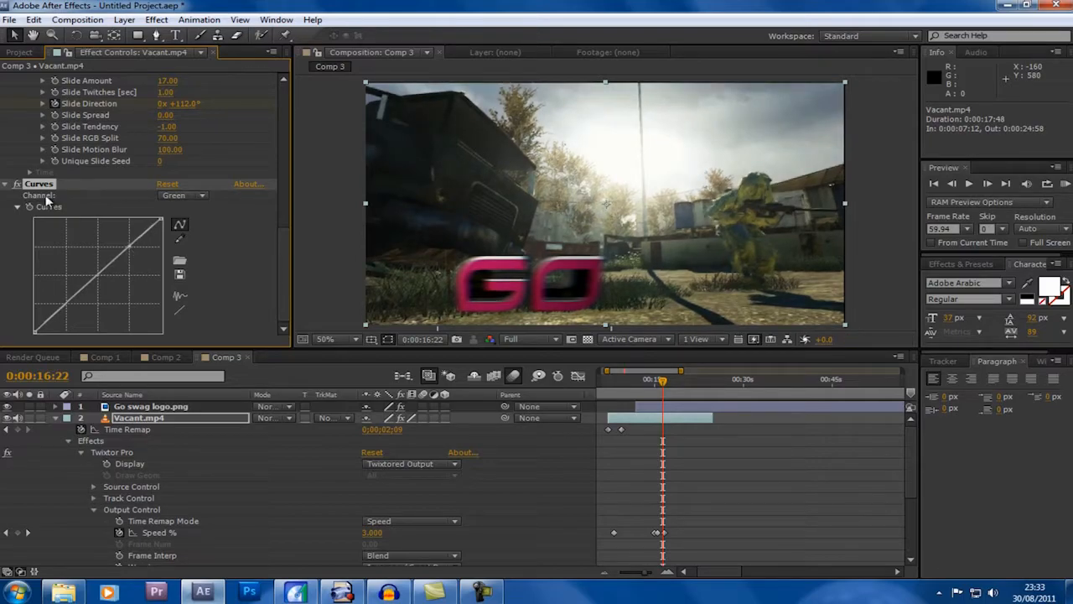
pyautogui.click(17, 207)
# Step: Move the playhead to 0:00:14:13 and set the work area to start just before the Vacant.mp4 clip begins
pyautogui.click(646, 381)
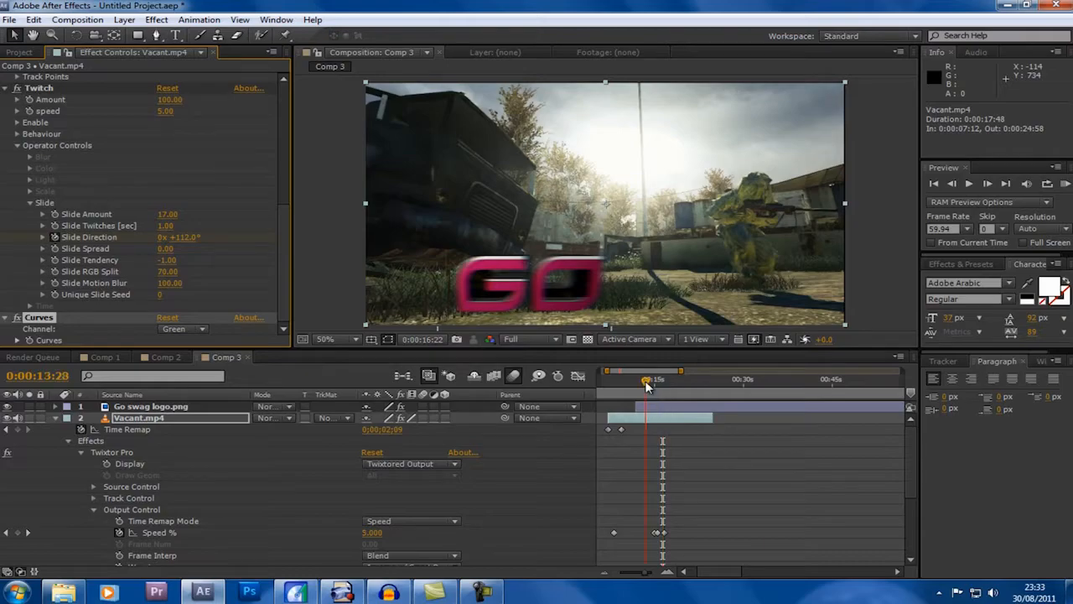
pyautogui.moveTo(646, 383); pyautogui.dragTo(652, 384)
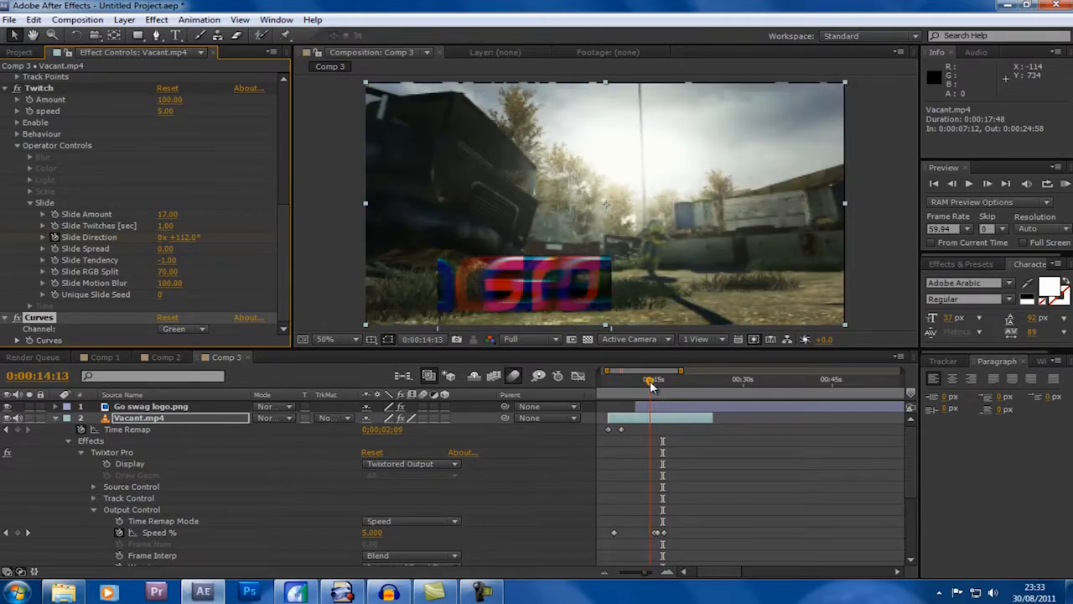
pyautogui.click(684, 572)
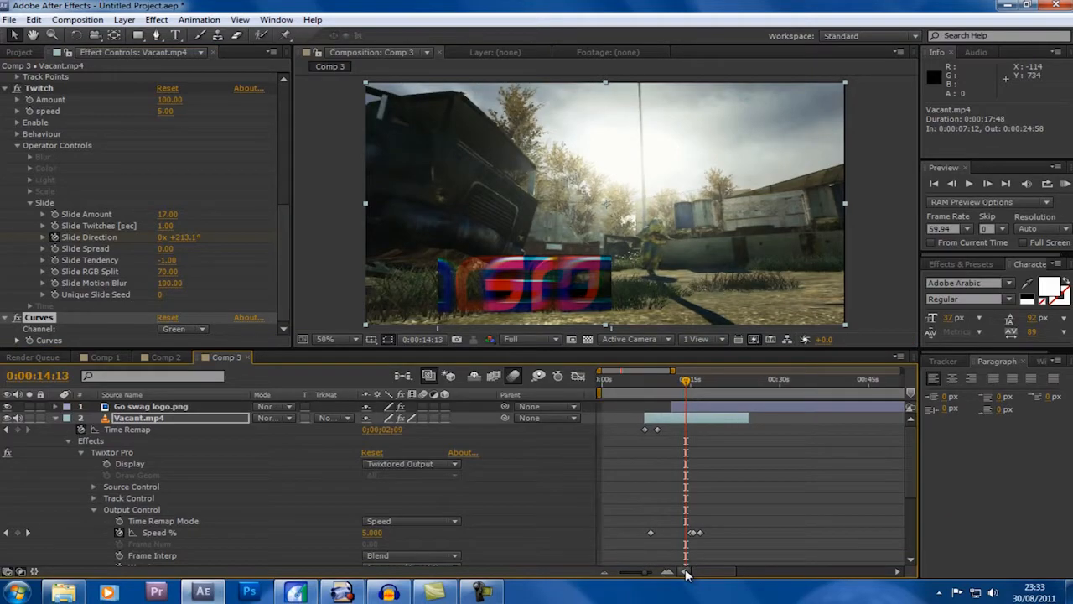
pyautogui.moveTo(595, 388); pyautogui.dragTo(639, 391)
# Step: Set the preview resolution to Third and run a RAM preview of Comp 3, stopping it once reviewed
pyautogui.click(532, 340)
pyautogui.click(527, 404)
pyautogui.click(1065, 183)
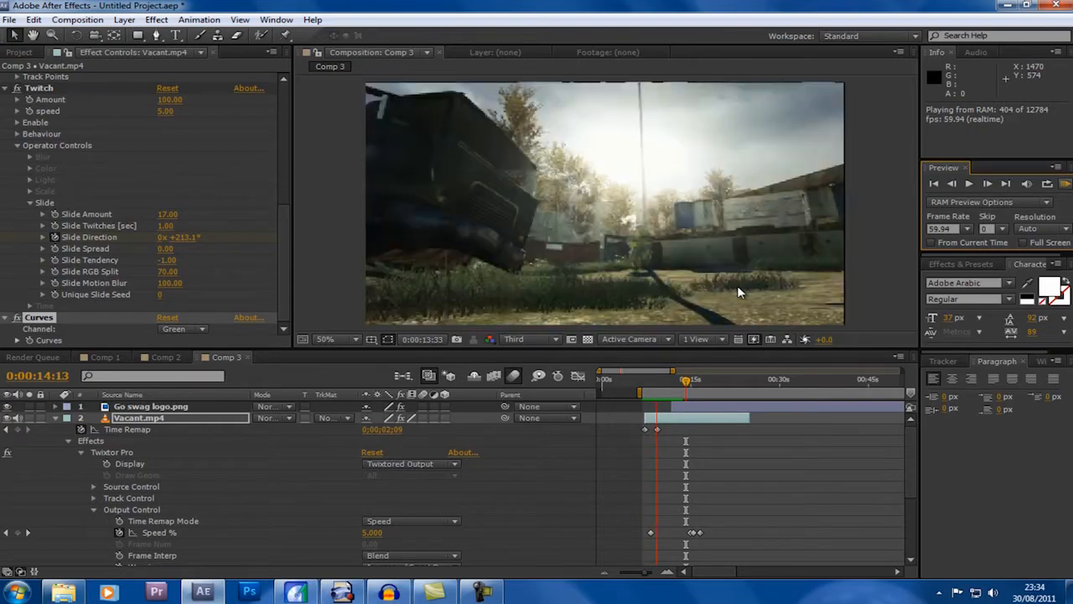
pyautogui.press('space')
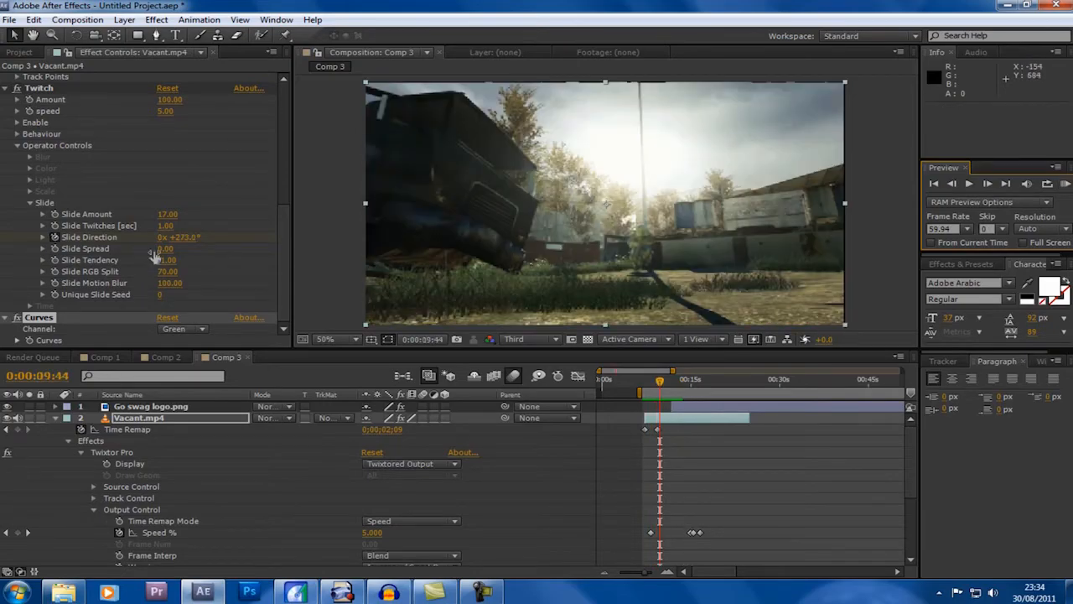
# Step: Set the Vacant.mp4 layer's Twitch Slide Direction to about +128° at 0:00:09:44 and show the desktop
pyautogui.moveTo(178, 236); pyautogui.dragTo(140, 237)
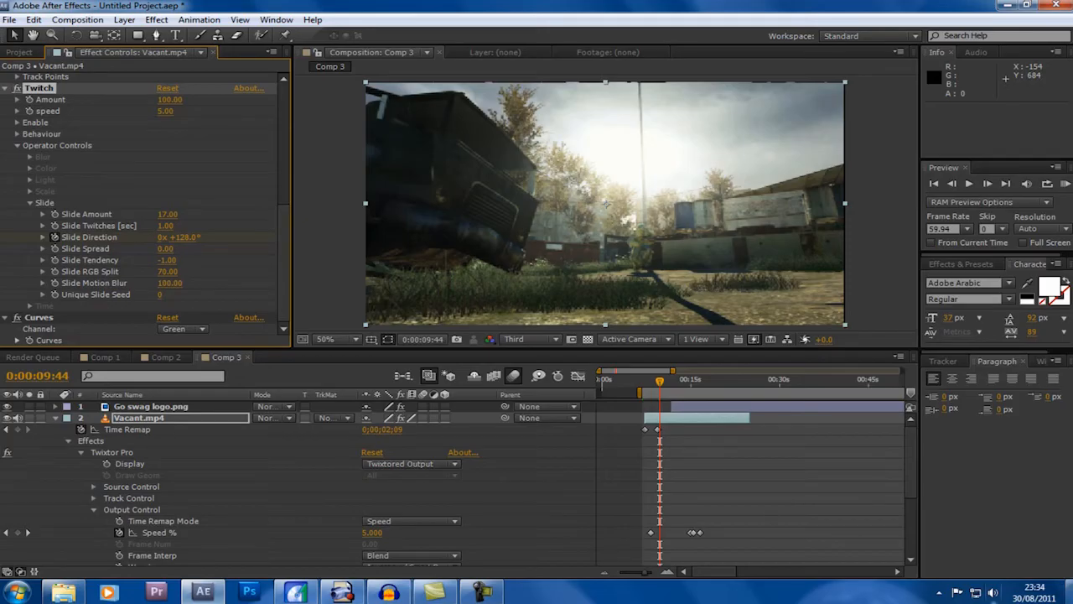
pyautogui.click(1069, 591)
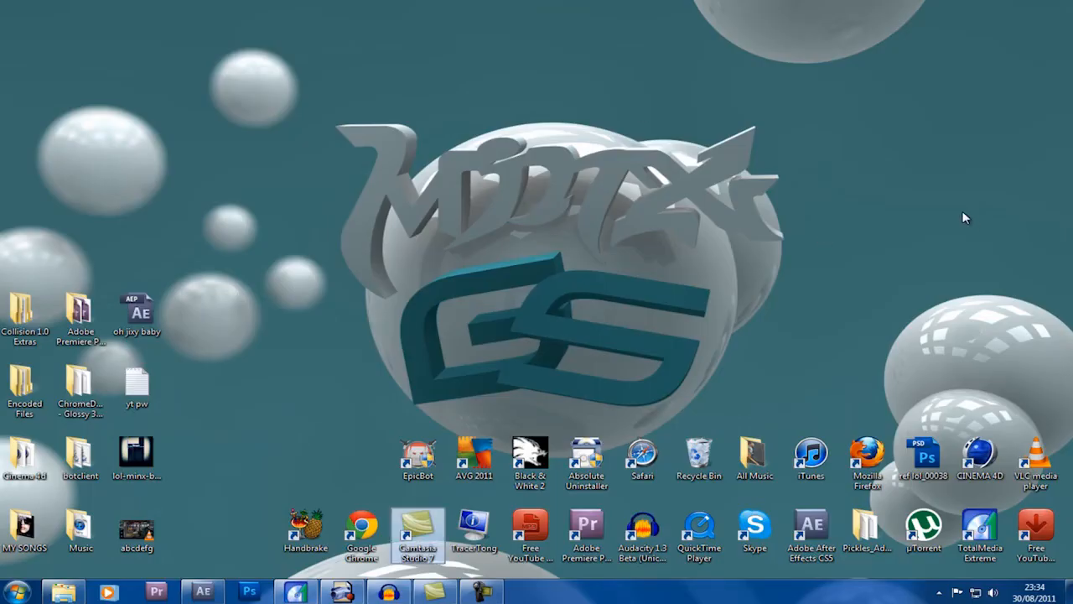